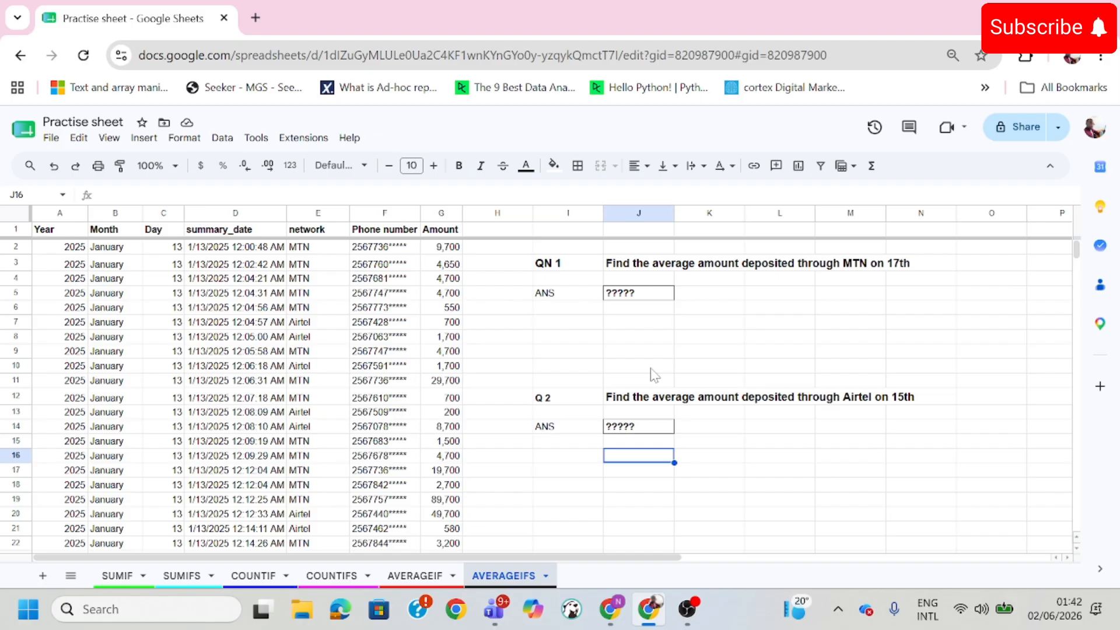
Step: Examine the two average questions with their answer cells and the data columns from Year to Amount
{"action": "left_click", "coordinate": [684, 341]}
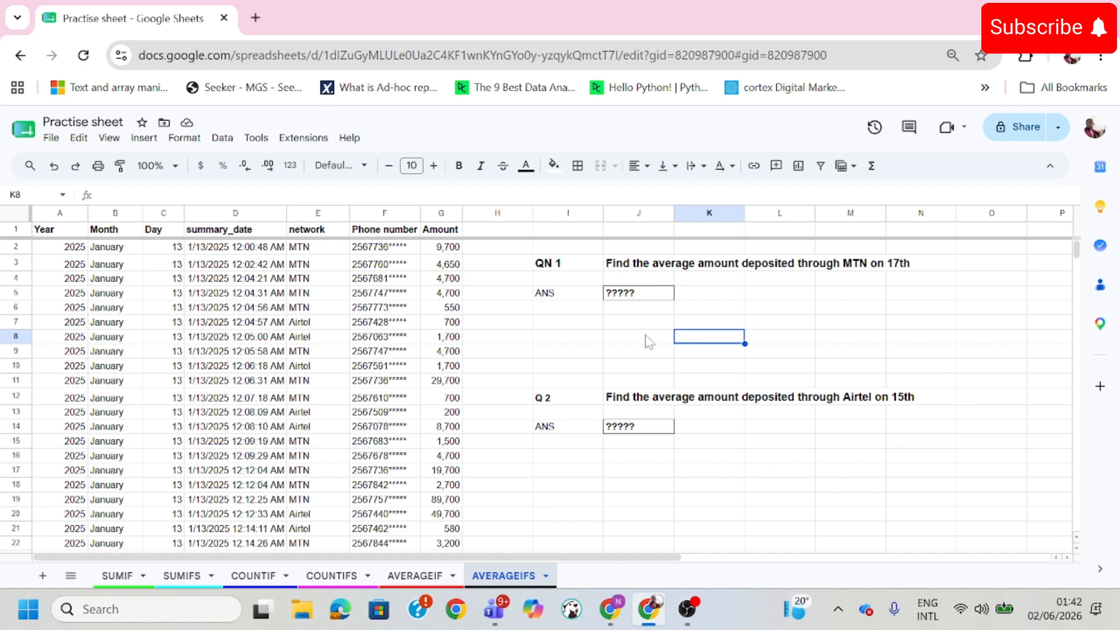
{"action": "left_click_drag", "start_coordinate": [558, 265], "coordinate": [560, 279]}
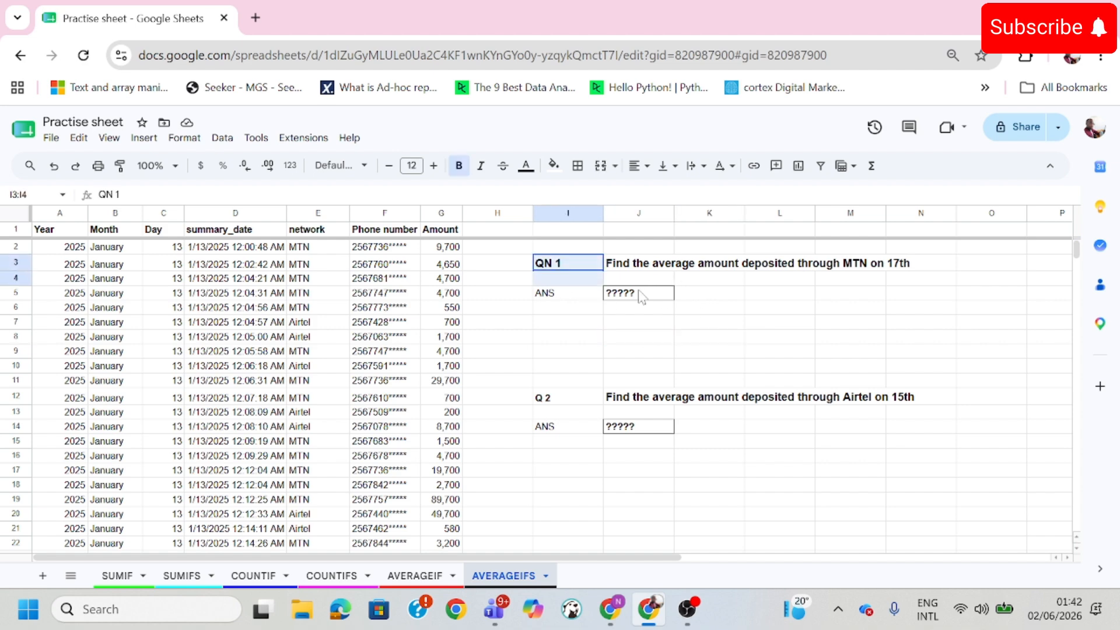
{"action": "left_click_drag", "start_coordinate": [639, 291], "coordinate": [685, 443]}
{"action": "left_click", "coordinate": [756, 475]}
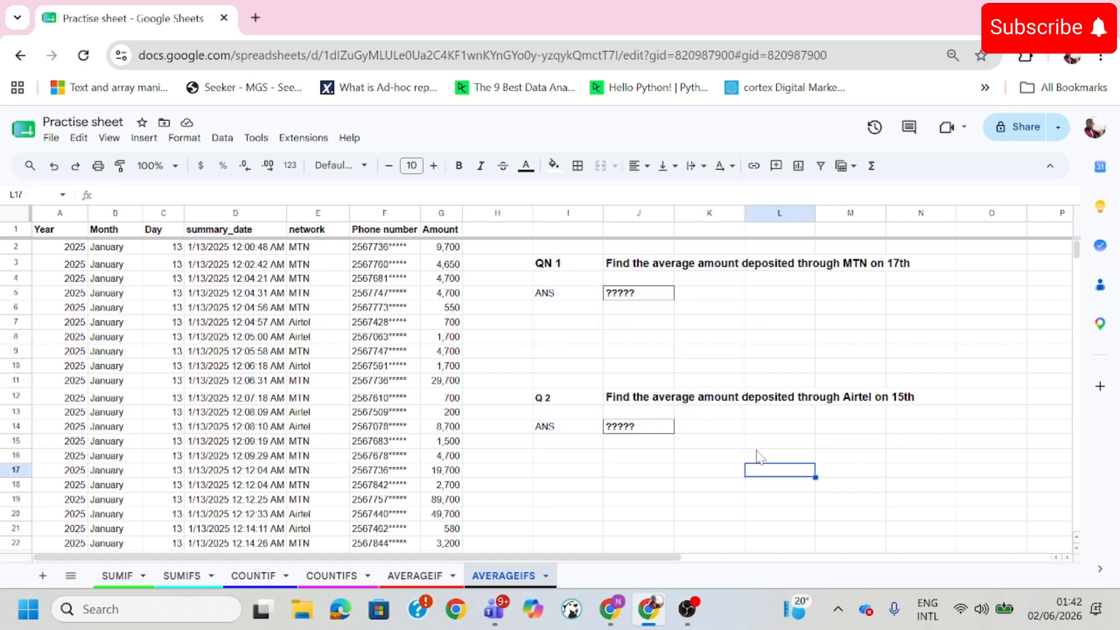
{"action": "left_click", "coordinate": [304, 367]}
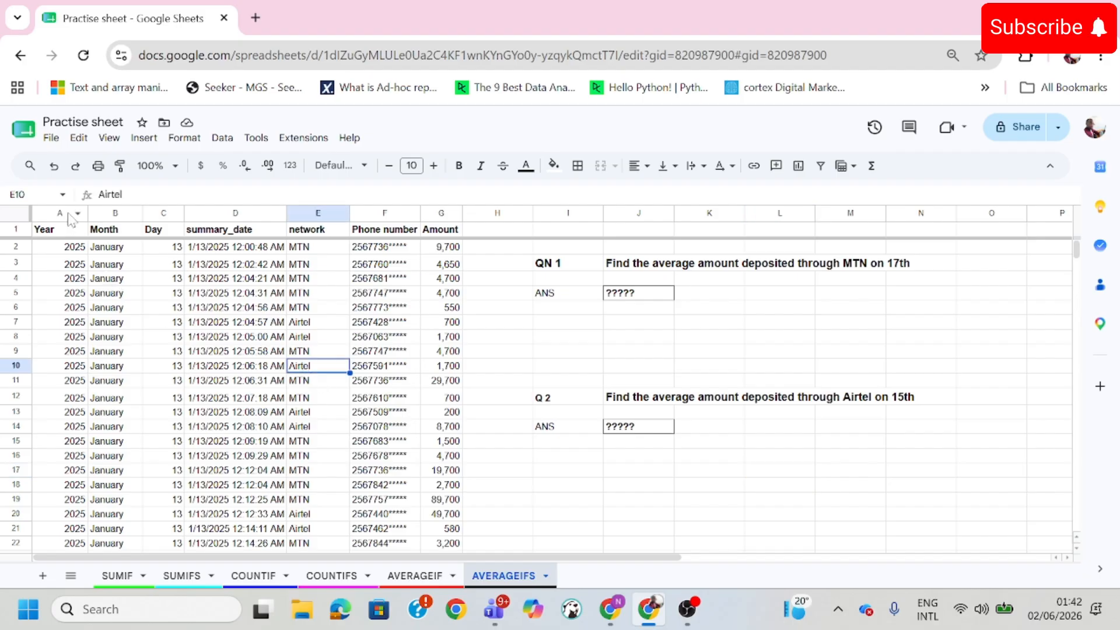
{"action": "left_click_drag", "start_coordinate": [70, 216], "coordinate": [441, 216]}
{"action": "left_click", "coordinate": [467, 308]}
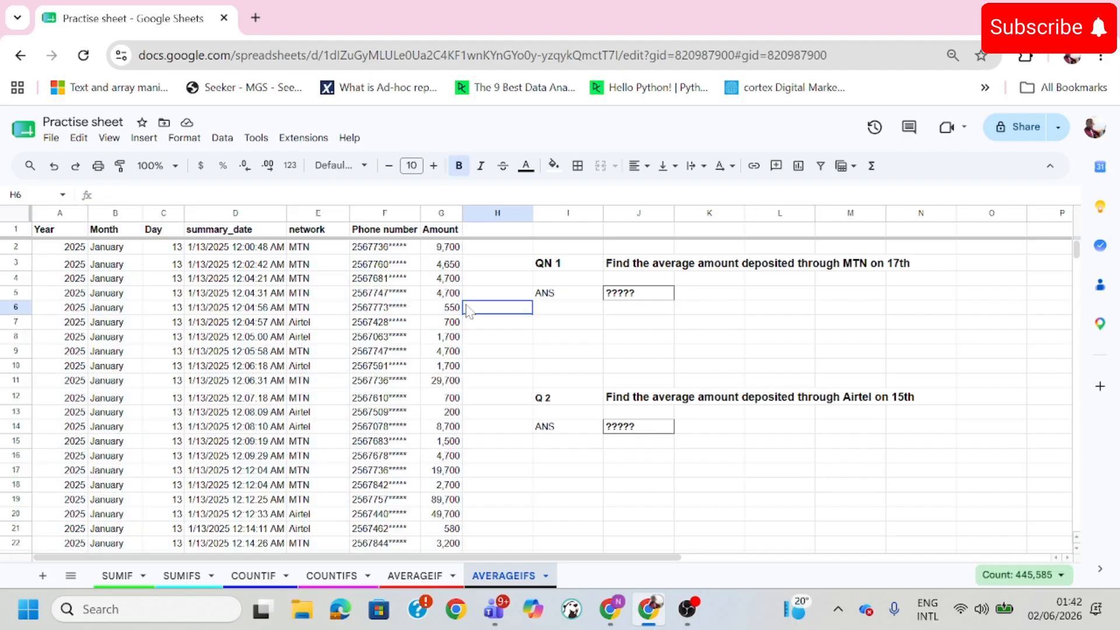
{"action": "left_click", "coordinate": [635, 323]}
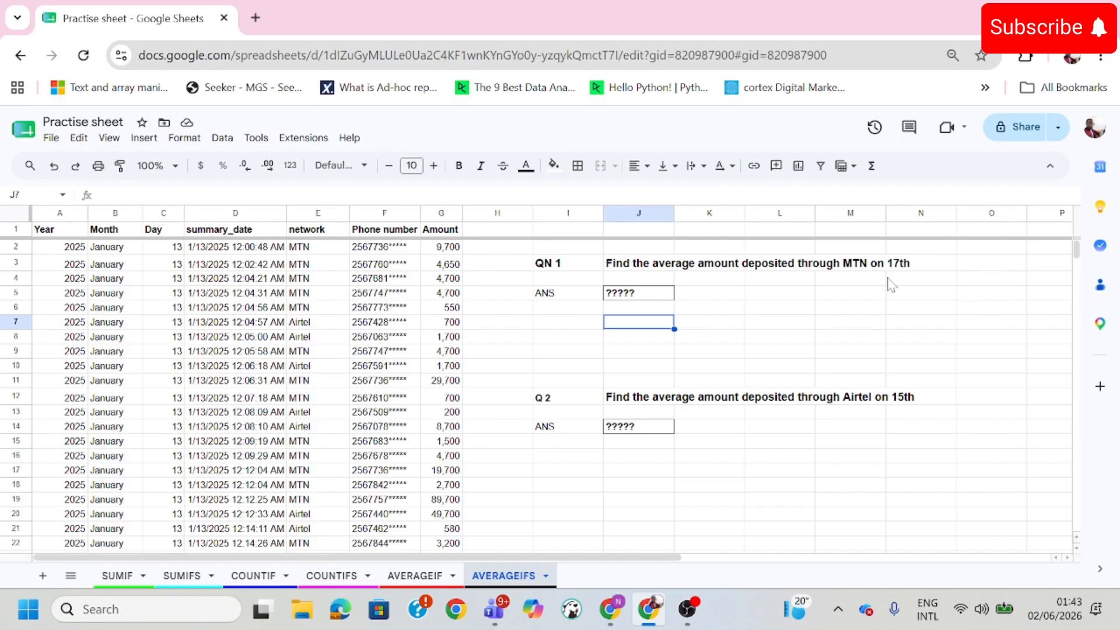
Step: Replace the placeholder in answer cell J5 with an AVERAGEIFS formula that uses the Amount column G:G as average range
{"action": "left_click", "coordinate": [644, 298]}
{"action": "key", "text": "Delete"}
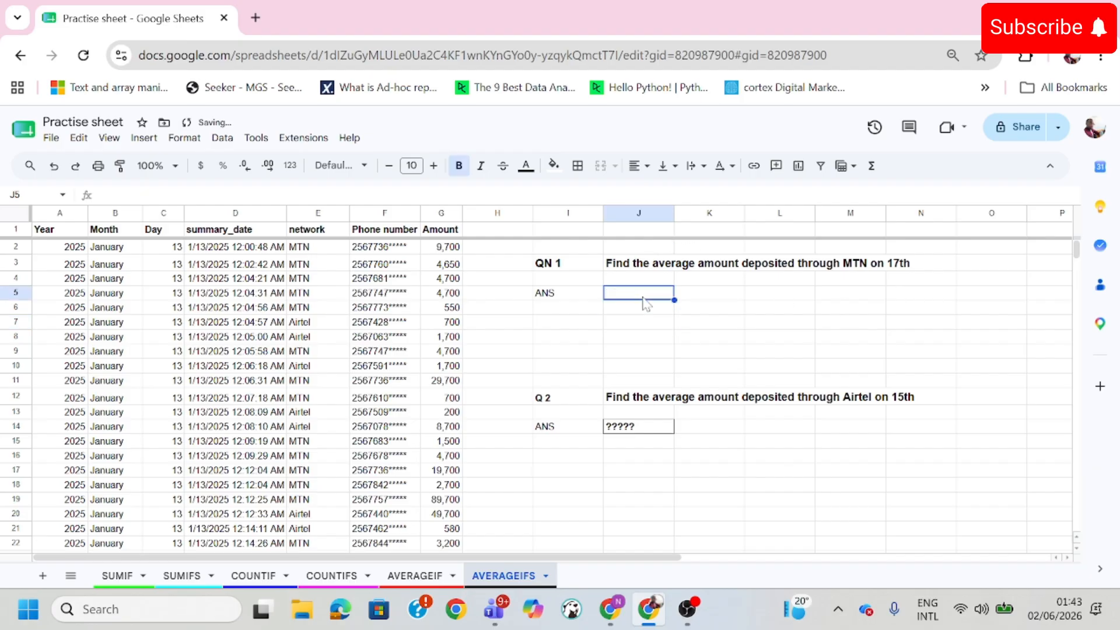
{"action": "type", "text": "="}
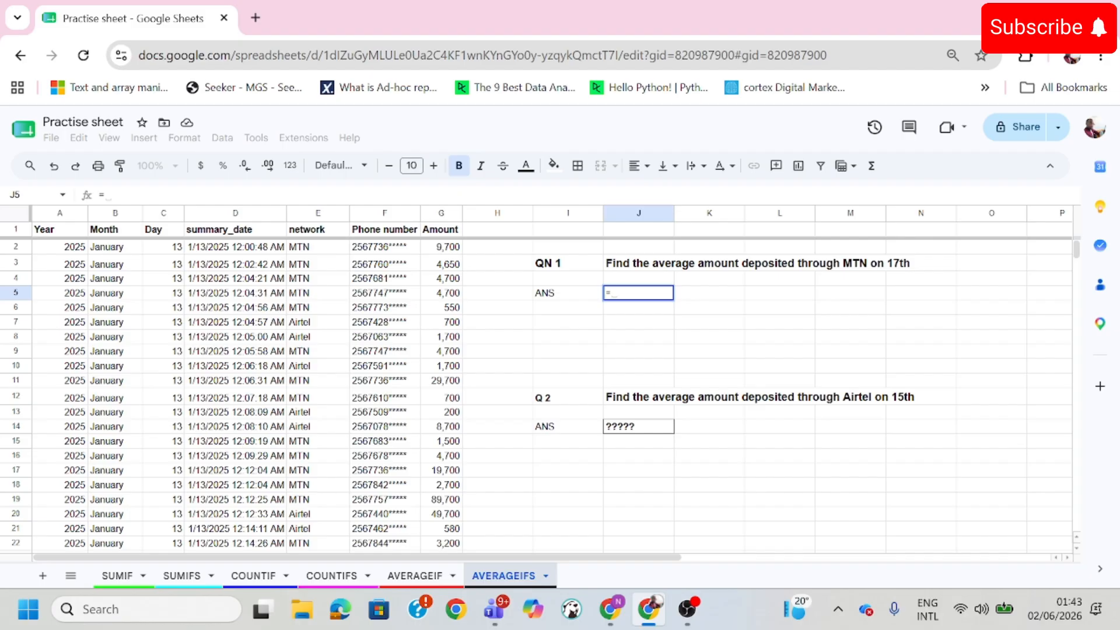
{"action": "type", "text": "average"}
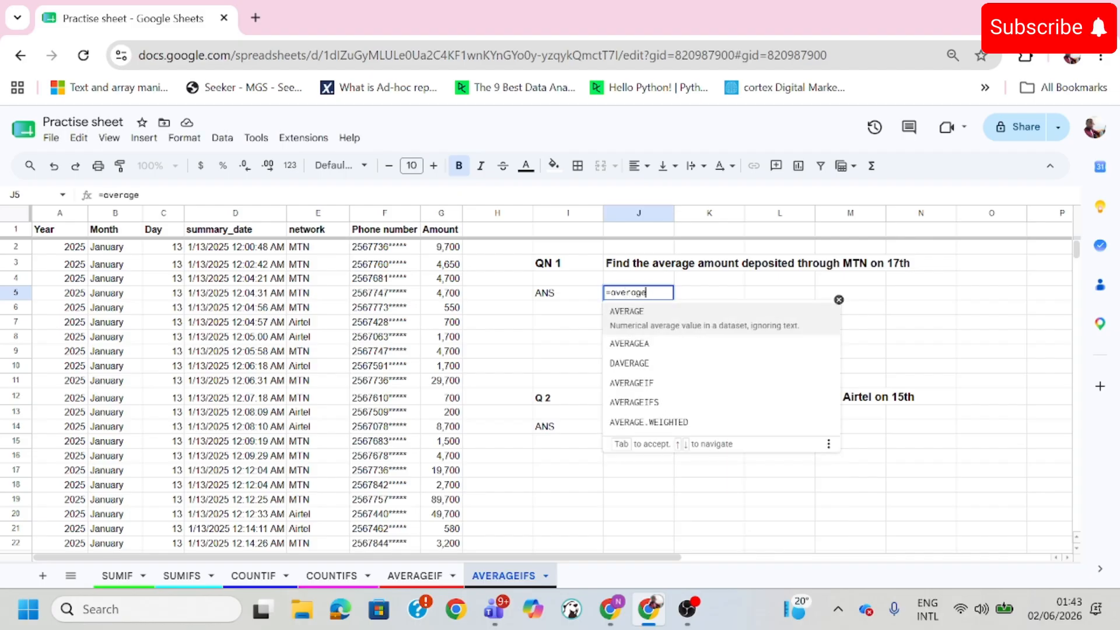
{"action": "type", "text": "ifs"}
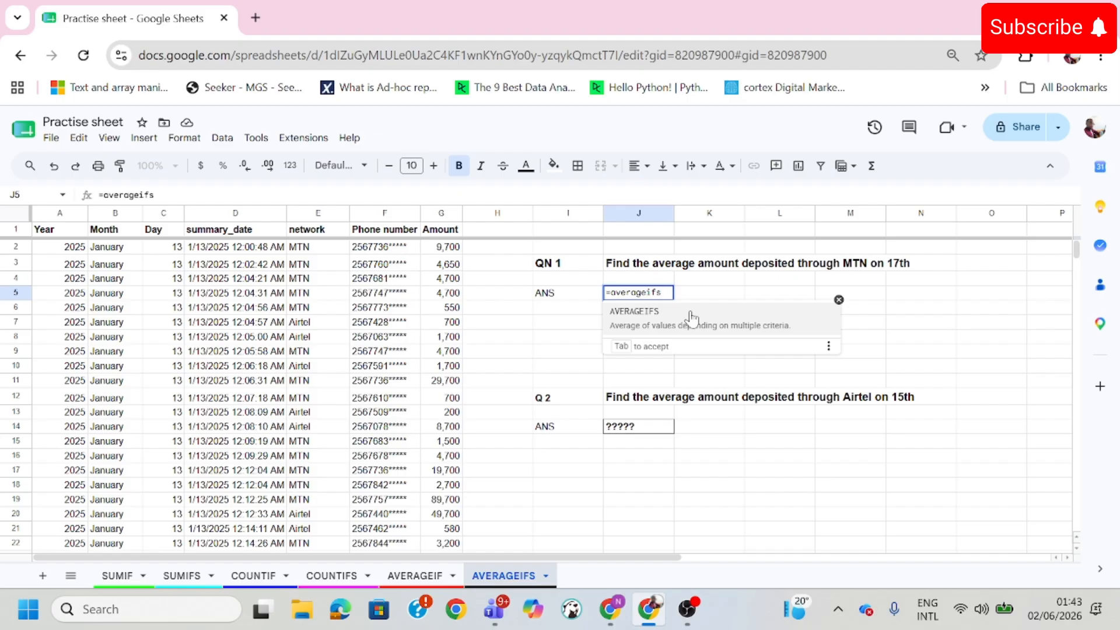
{"action": "left_click", "coordinate": [619, 321]}
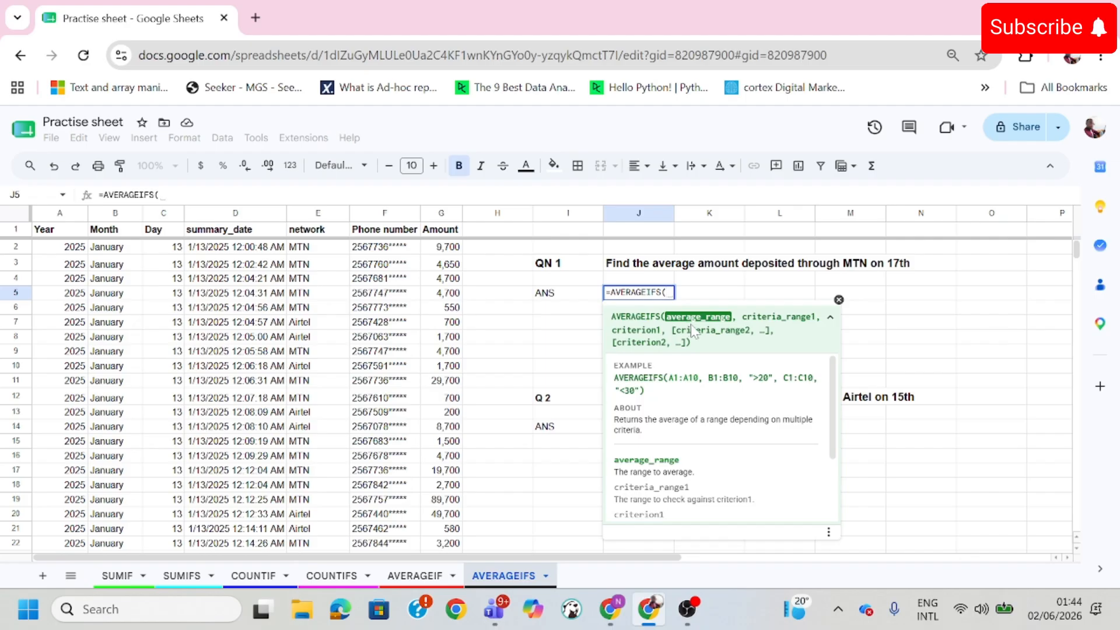
{"action": "left_click", "coordinate": [438, 213]}
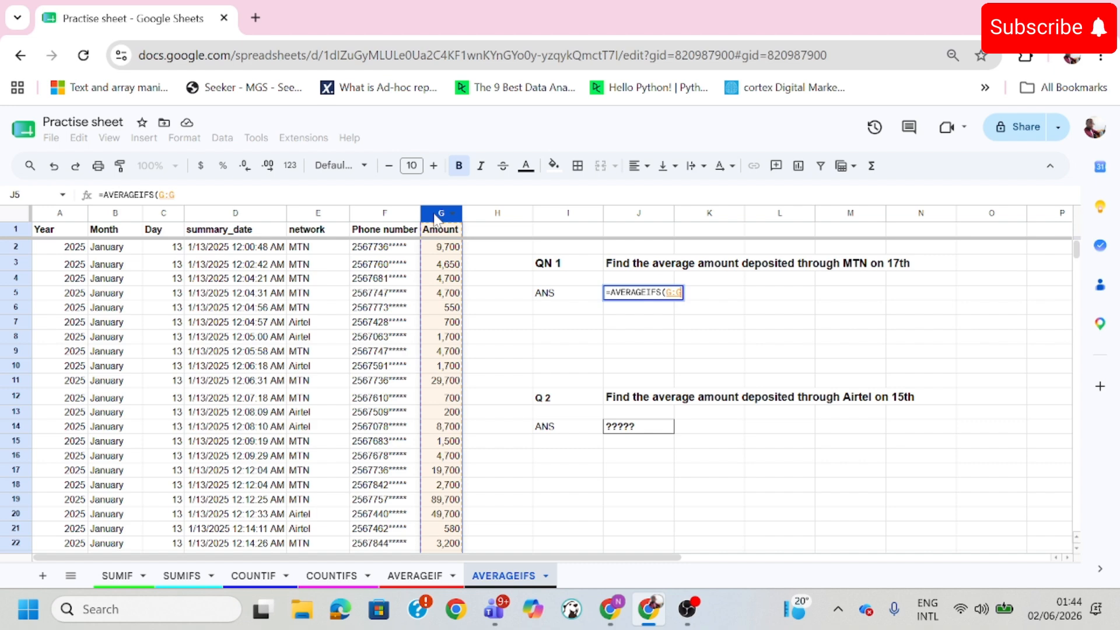
{"action": "type", "text": ","}
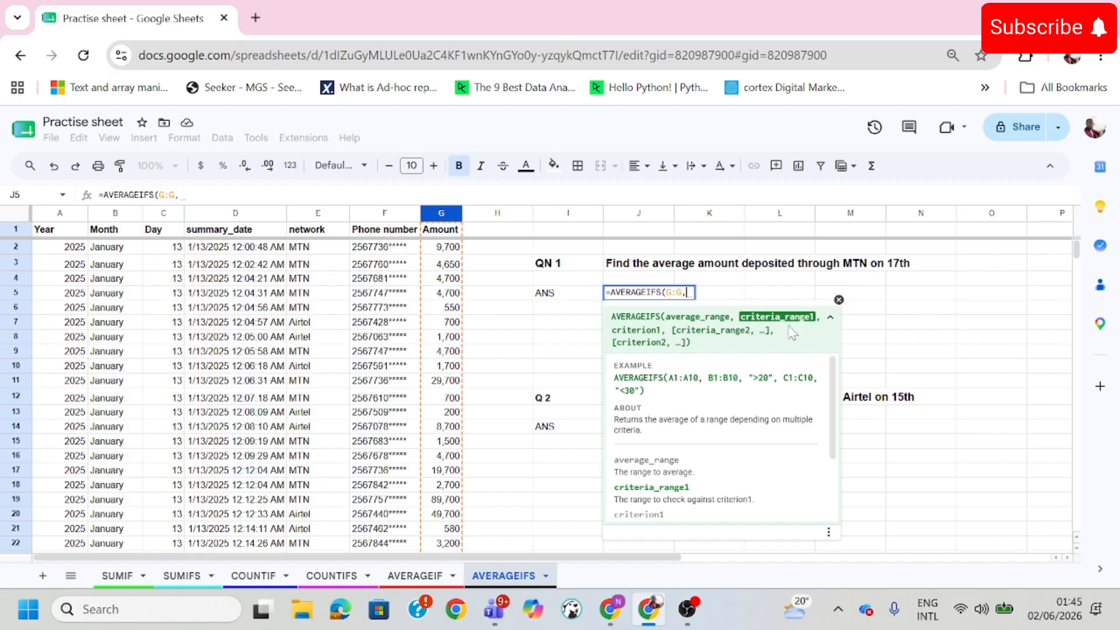
Step: Add the first condition to the formula: network column E:E equal to "MTN"
{"action": "left_click", "coordinate": [320, 215]}
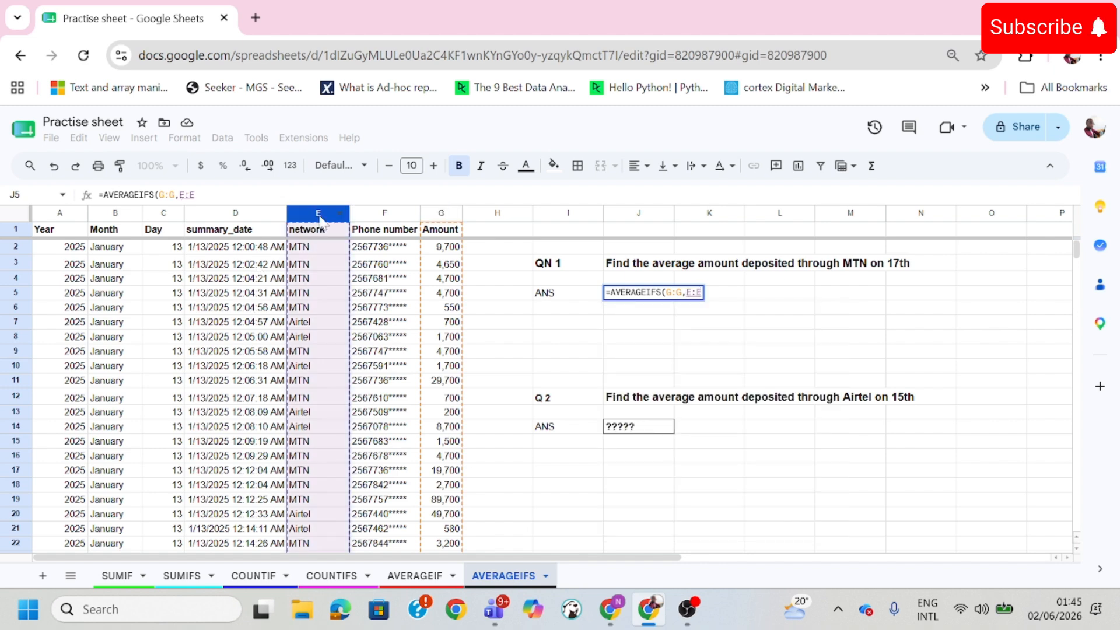
{"action": "type", "text": ","}
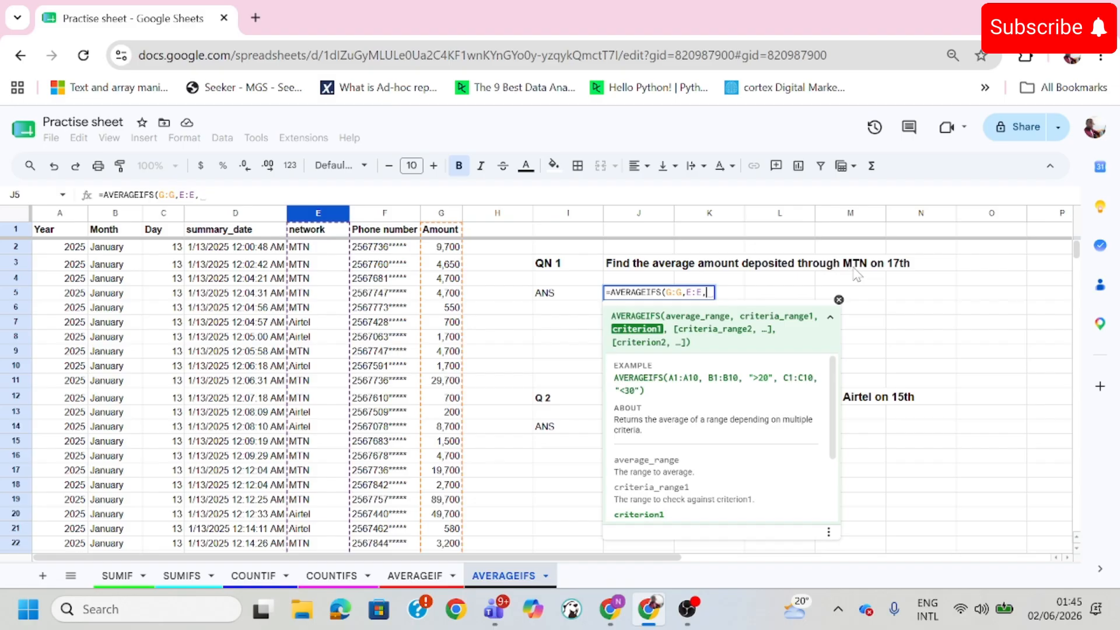
{"action": "type", "text": "\"\""}
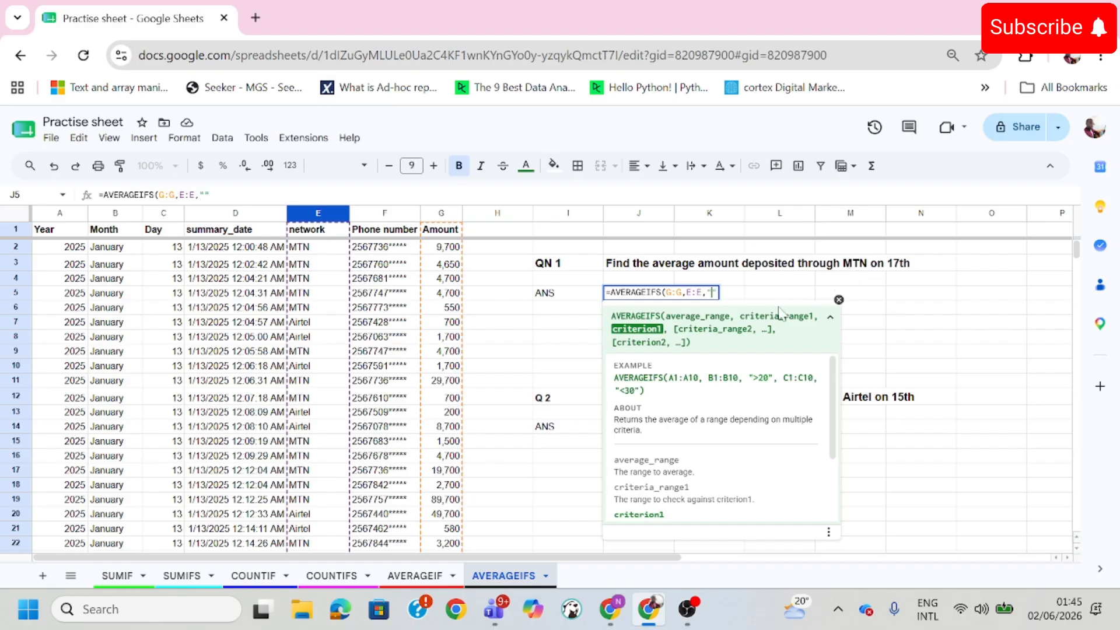
{"action": "type", "text": "MTN\","}
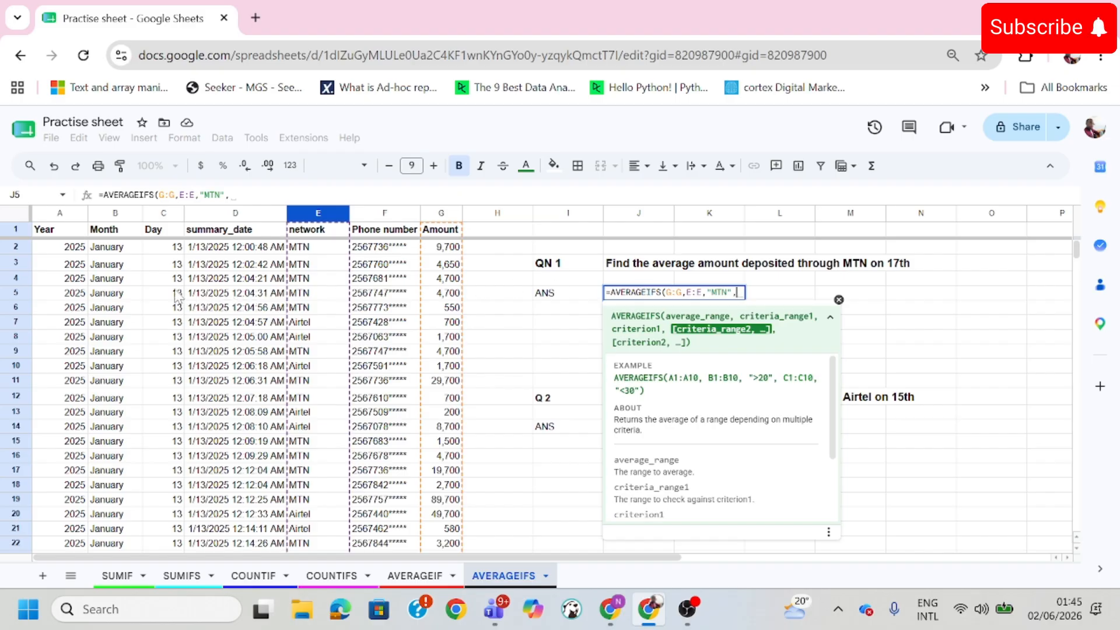
Step: Add Day column C:C with criterion 17 as second condition and complete the AVERAGEIFS formula in J5
{"action": "left_click", "coordinate": [158, 214]}
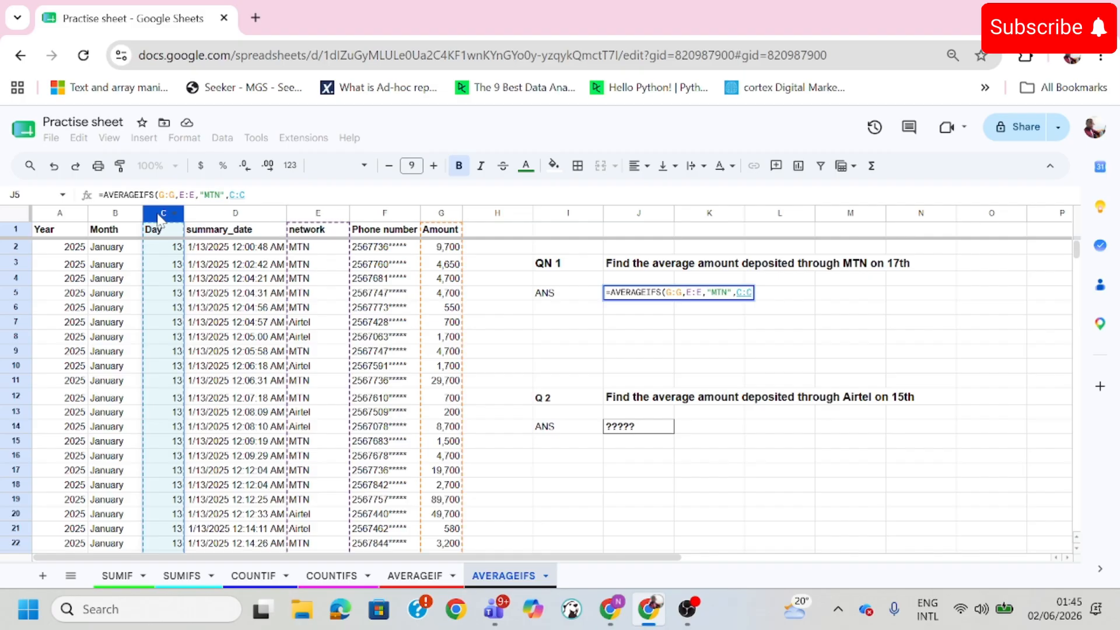
{"action": "type", "text": ","}
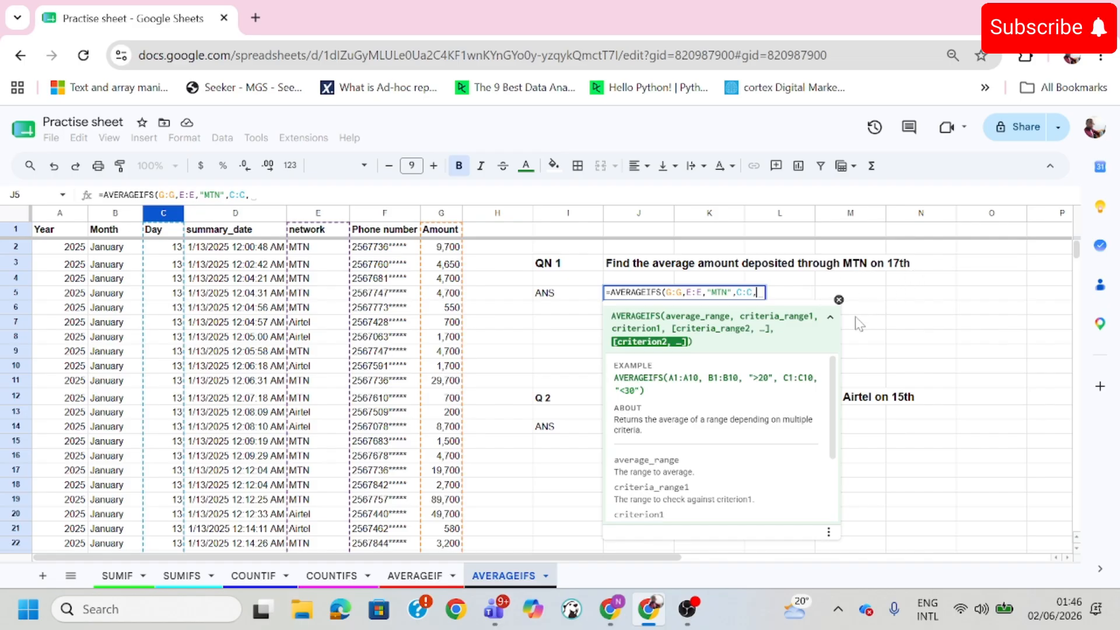
{"action": "type", "text": "17"}
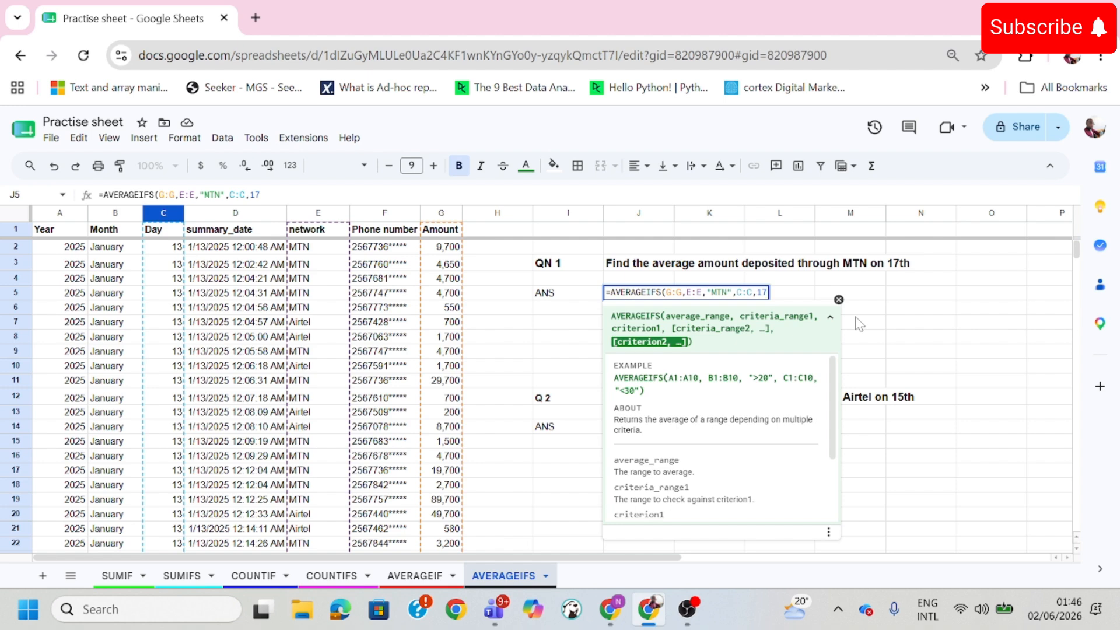
{"action": "type", "text": ")"}
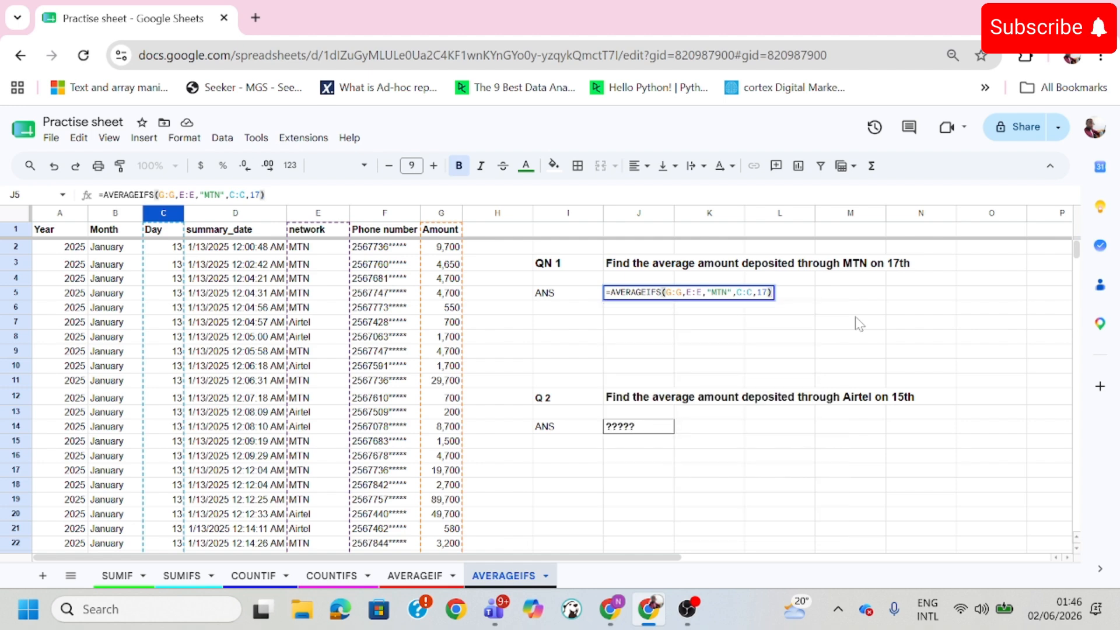
{"action": "key", "text": "Return"}
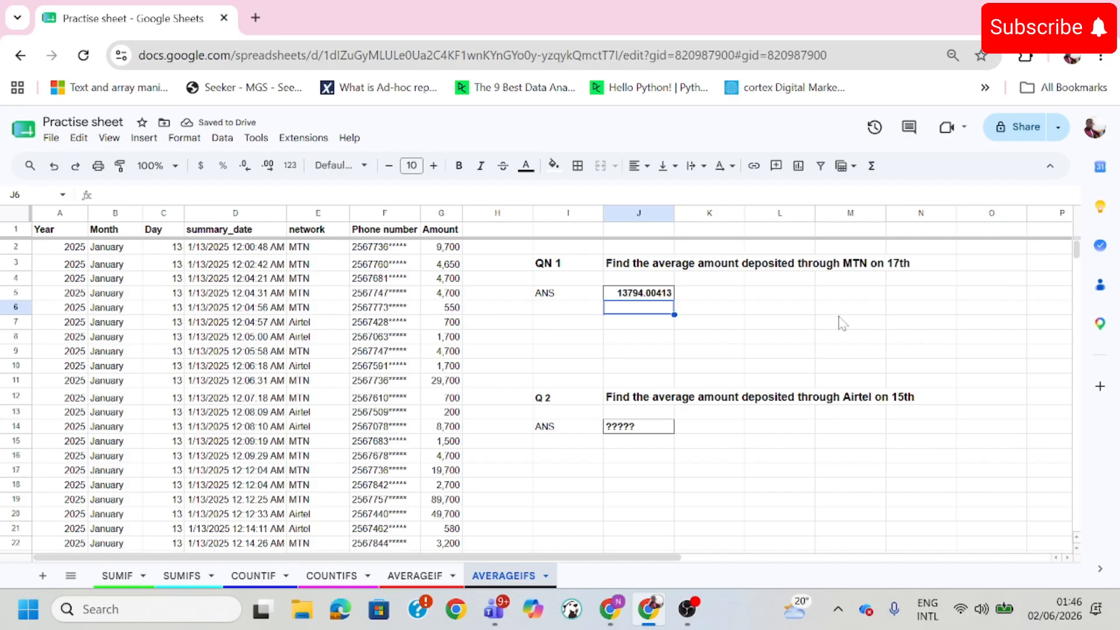
Step: Review the J5 formula against the Amount, network and Day columns, checking the MTN records for day 17 further down the sheet
{"action": "left_click", "coordinate": [670, 298]}
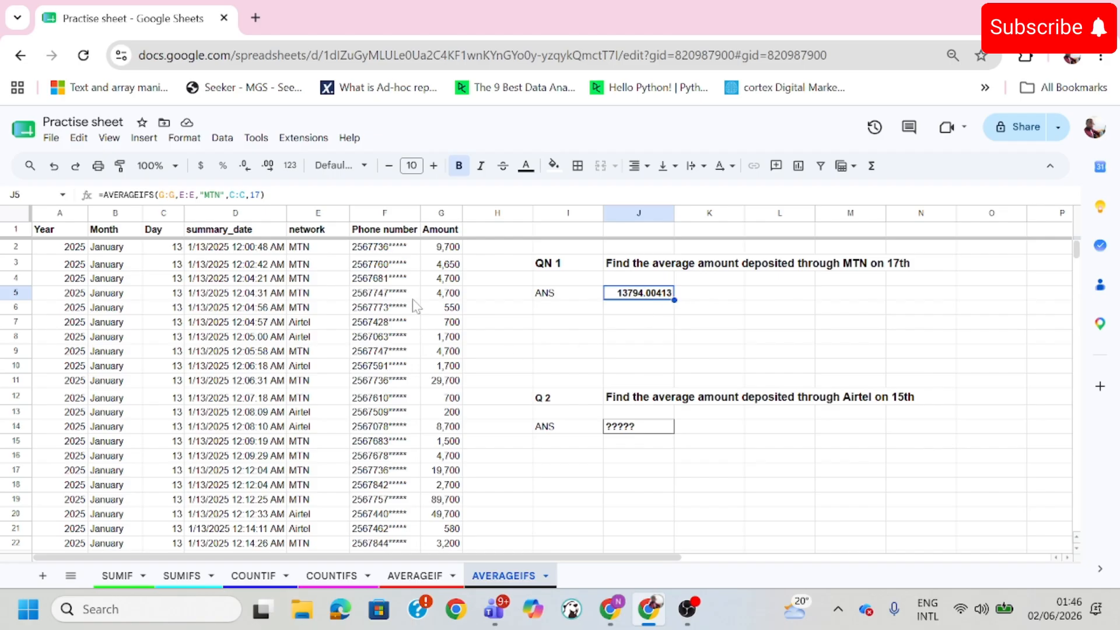
{"action": "left_click", "coordinate": [442, 211]}
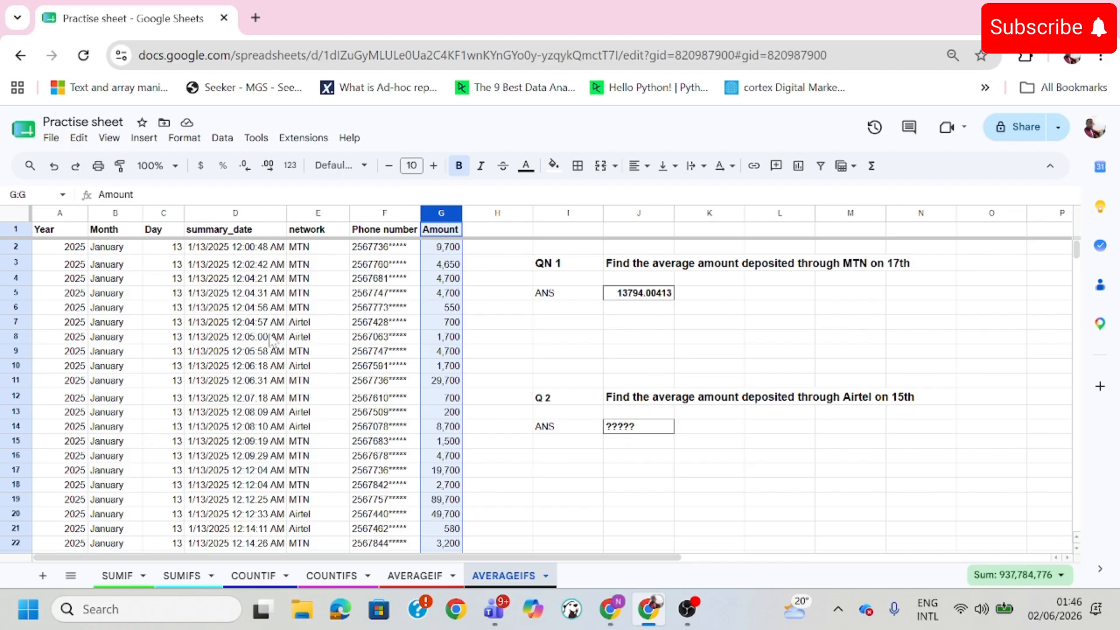
{"action": "left_click", "coordinate": [303, 280]}
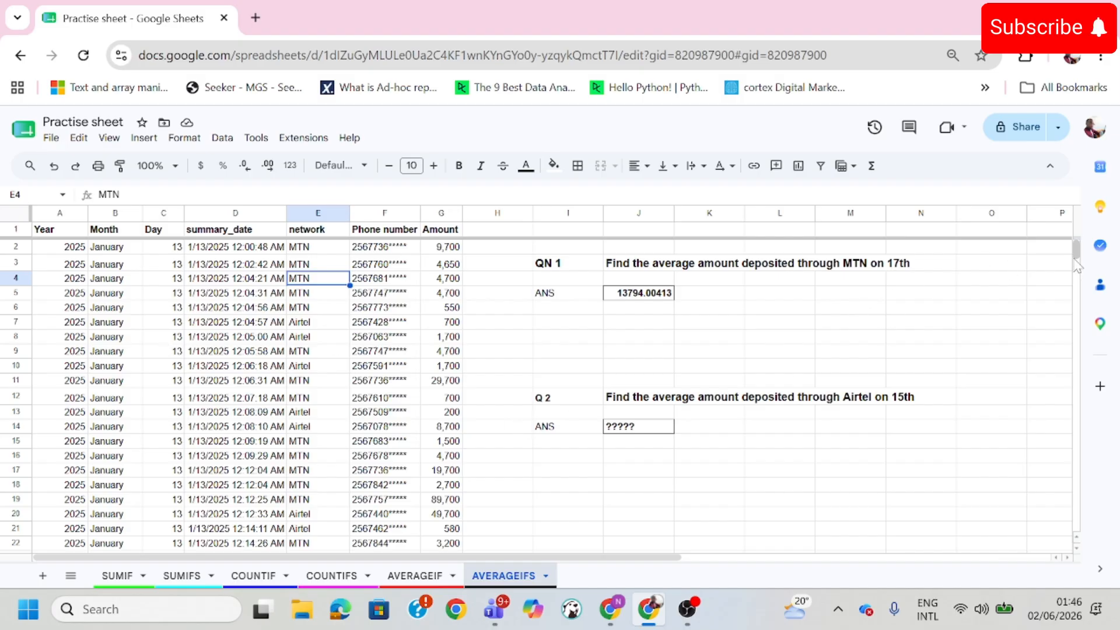
{"action": "left_click", "coordinate": [164, 211]}
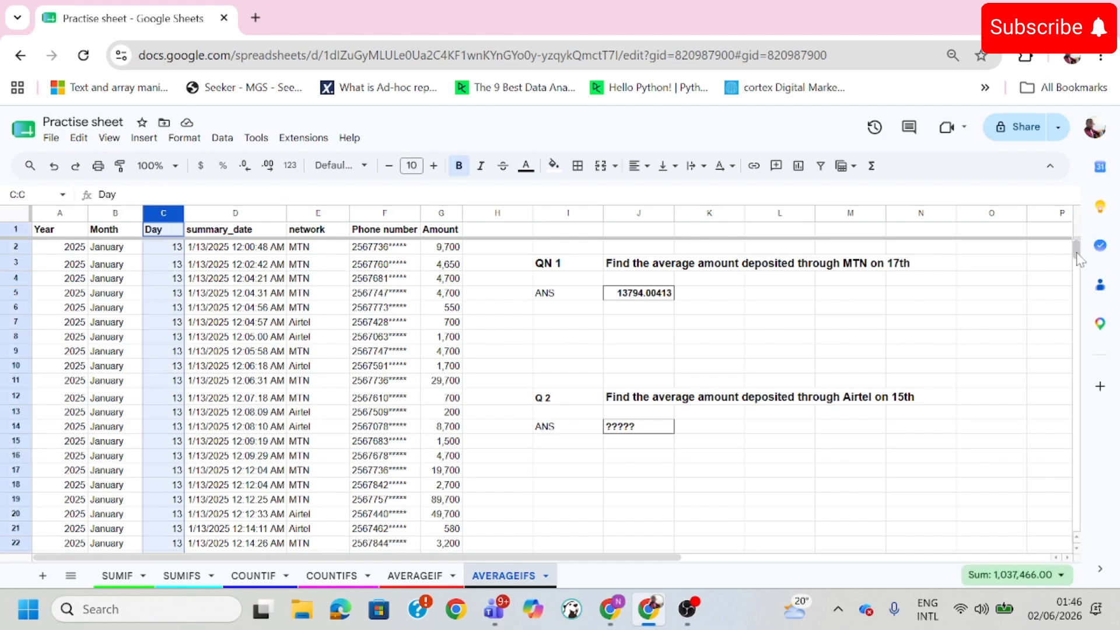
{"action": "left_click_drag", "start_coordinate": [1076, 251], "coordinate": [1070, 433]}
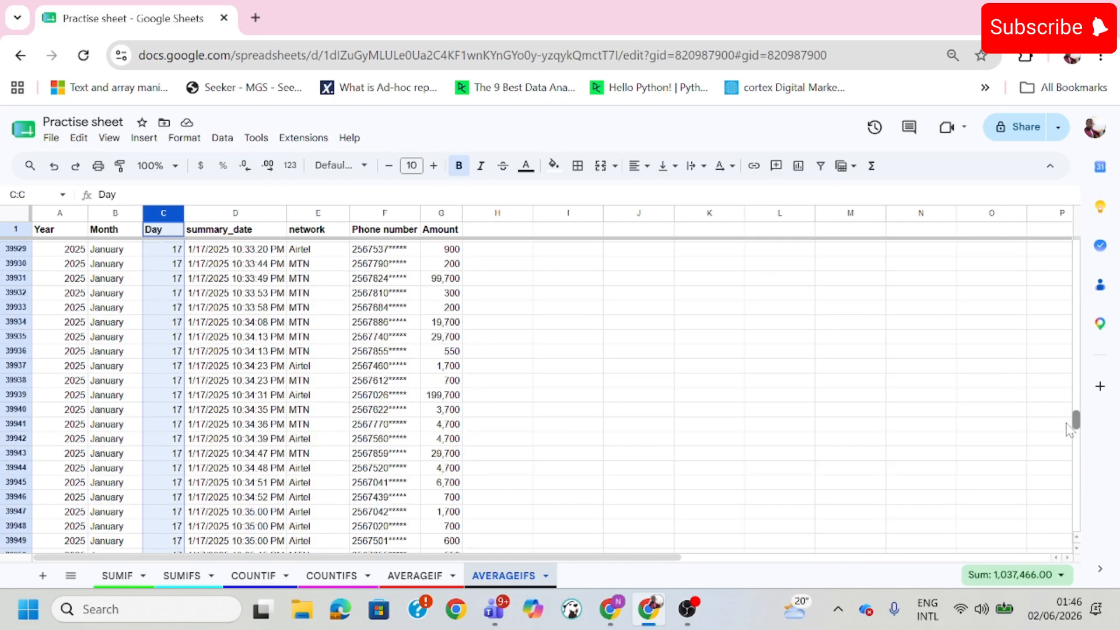
{"action": "left_click", "coordinate": [178, 369]}
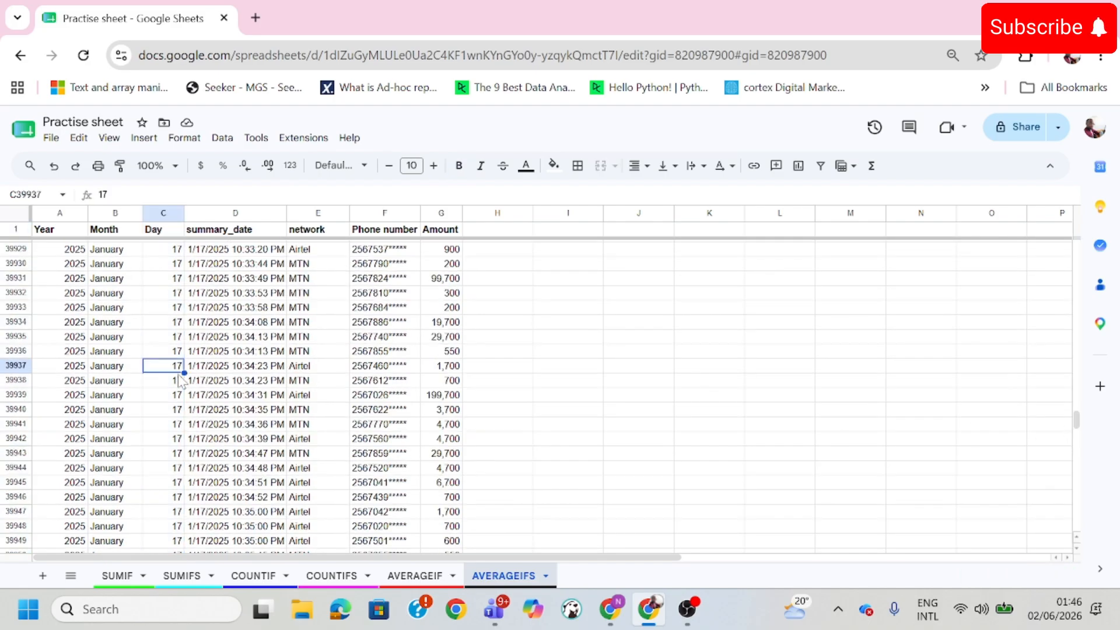
{"action": "left_click_drag", "start_coordinate": [451, 308], "coordinate": [443, 477]}
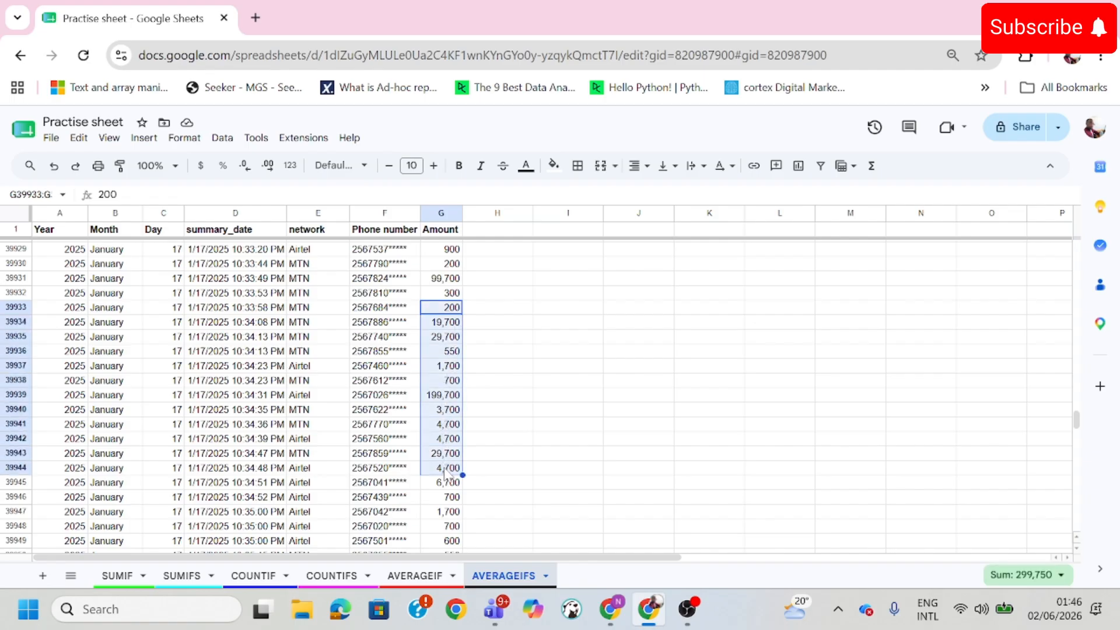
{"action": "left_click", "coordinate": [161, 369]}
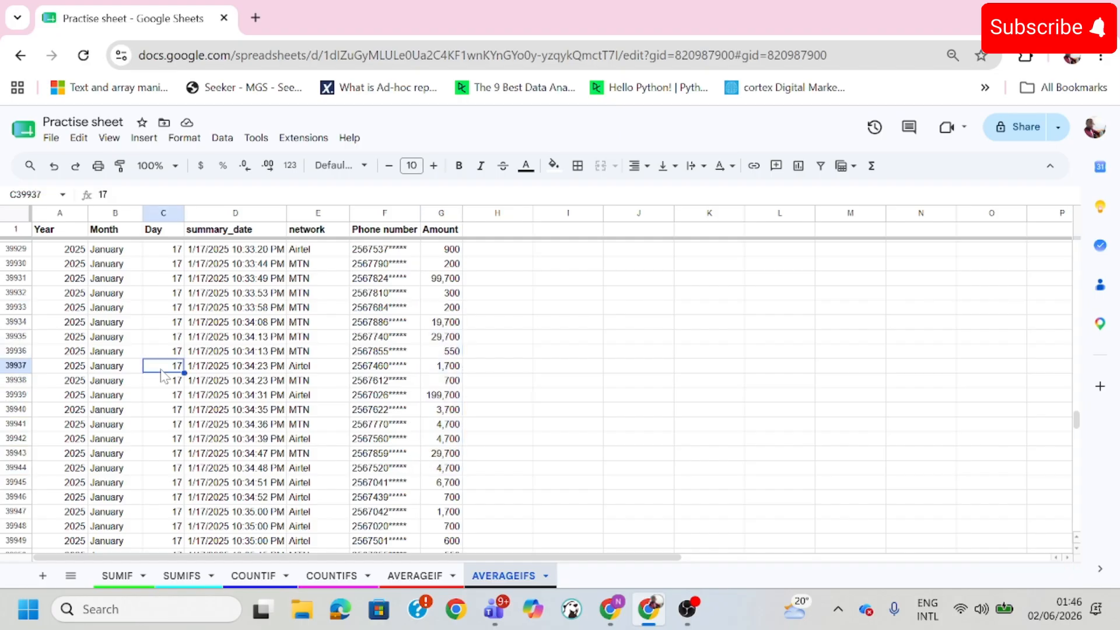
{"action": "left_click", "coordinate": [299, 385]}
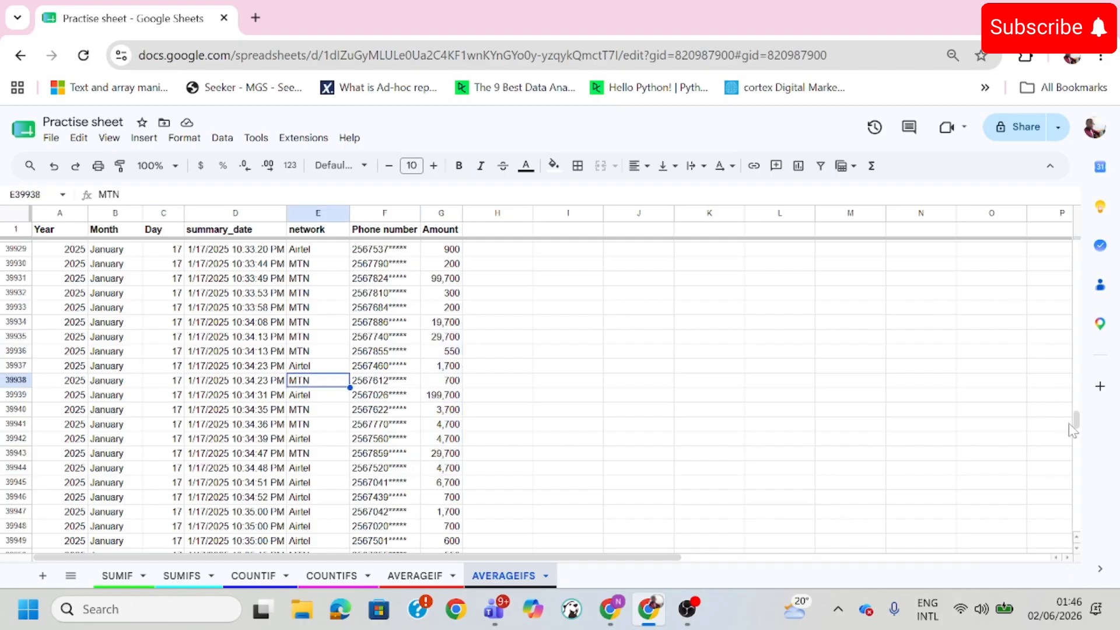
{"action": "left_click_drag", "start_coordinate": [1081, 429], "coordinate": [1073, 235]}
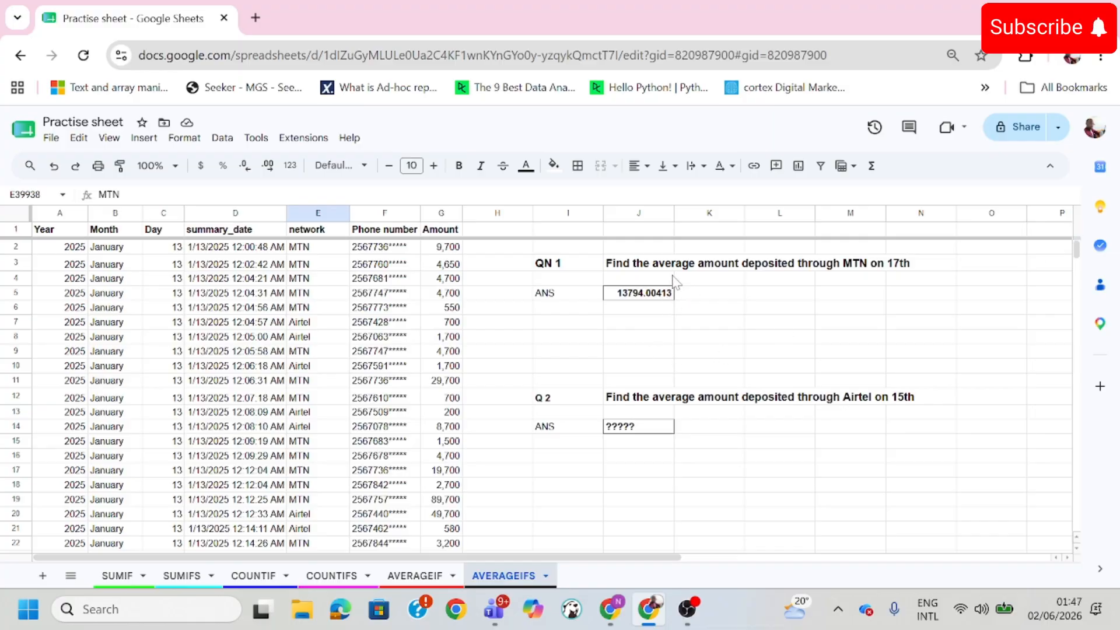
{"action": "left_click_drag", "start_coordinate": [550, 273], "coordinate": [684, 315]}
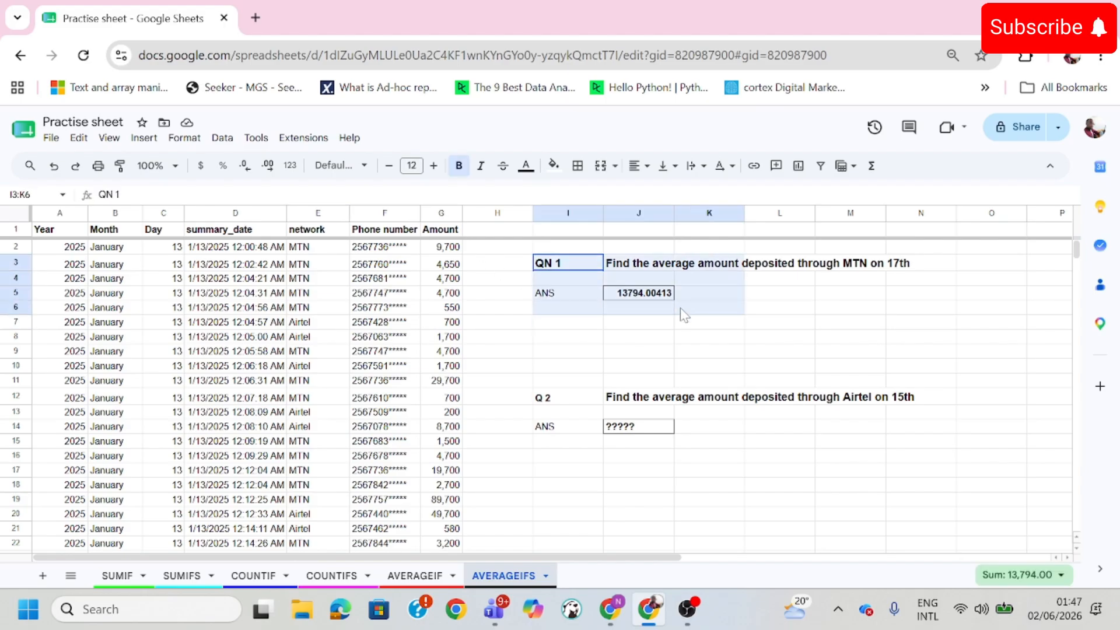
Step: Replace the placeholder in answer cell J14 with an AVERAGEIFS formula that uses the Amount column G:G as average range
{"action": "left_click", "coordinate": [671, 471]}
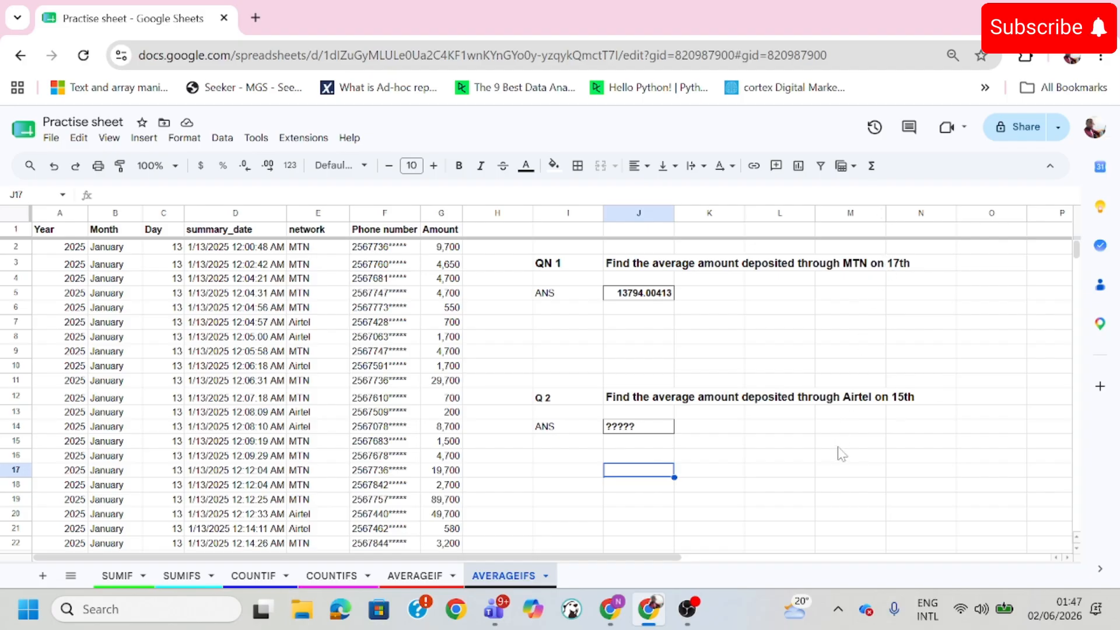
{"action": "left_click", "coordinate": [648, 432]}
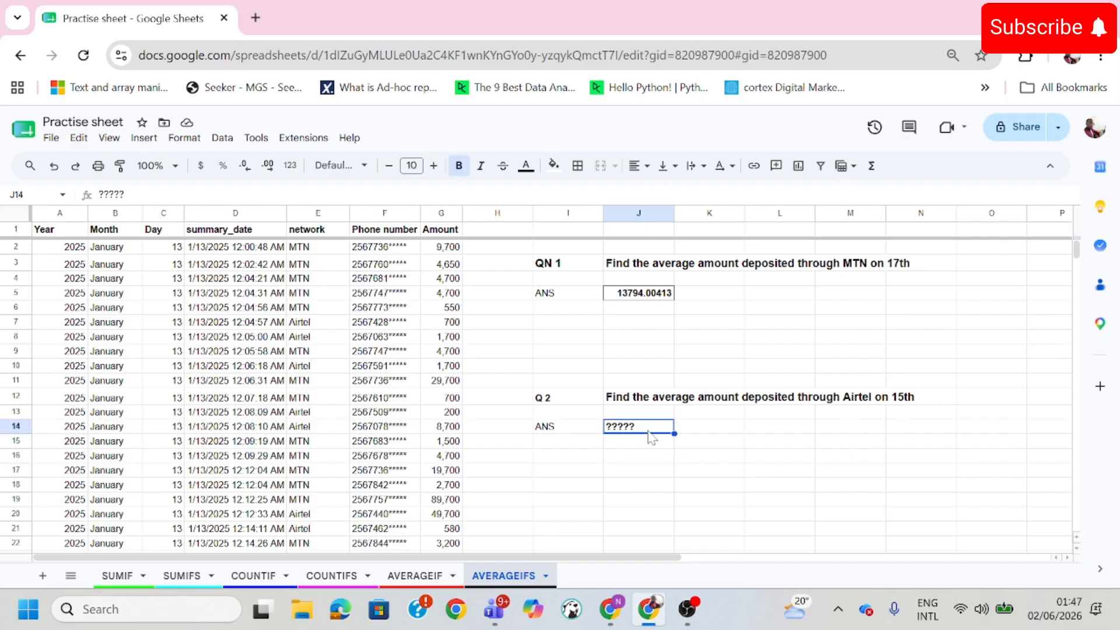
{"action": "key", "text": "Delete"}
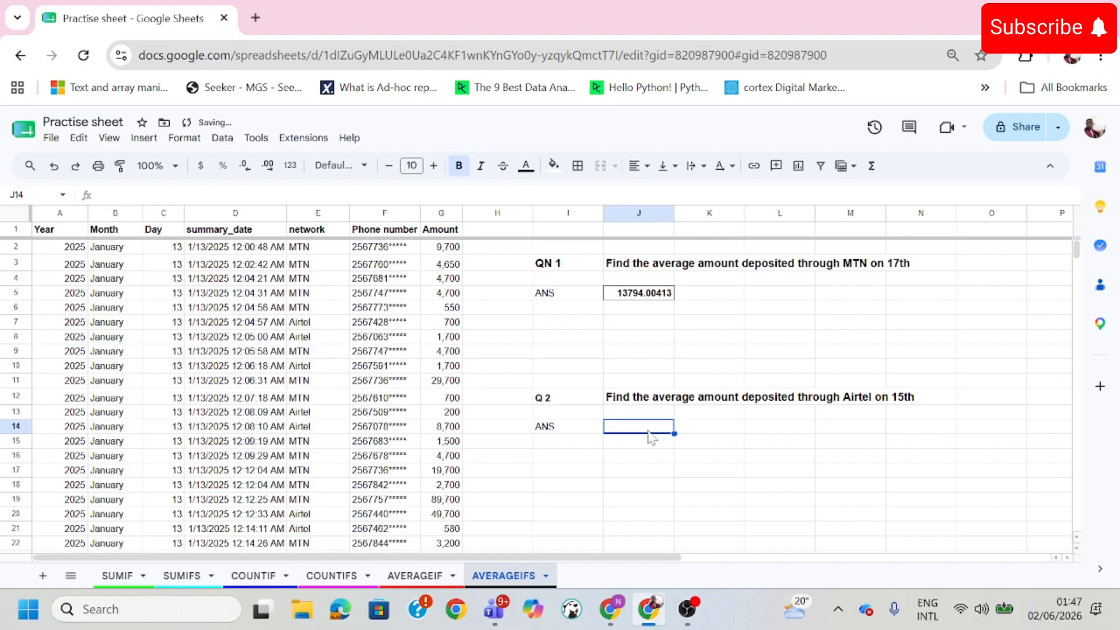
{"action": "type", "text": "="}
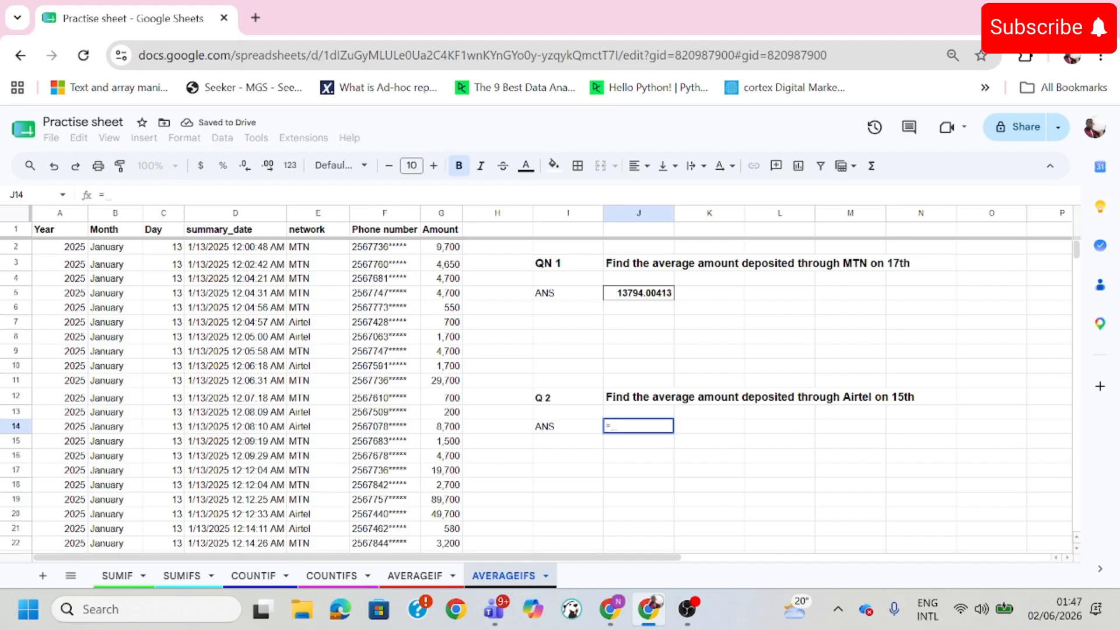
{"action": "type", "text": "average"}
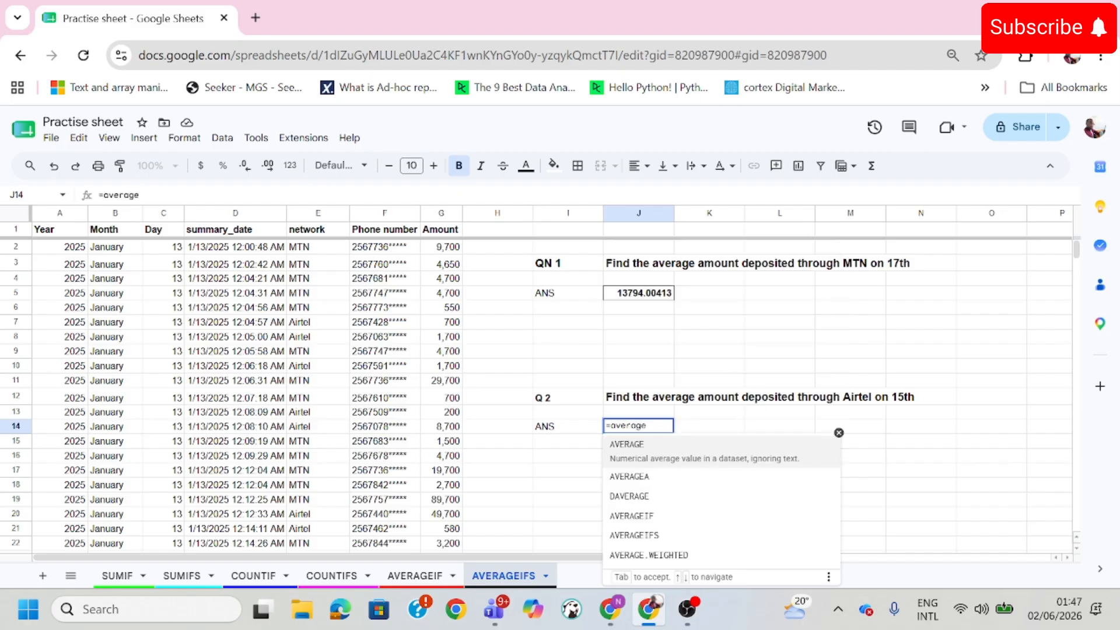
{"action": "type", "text": "ifs"}
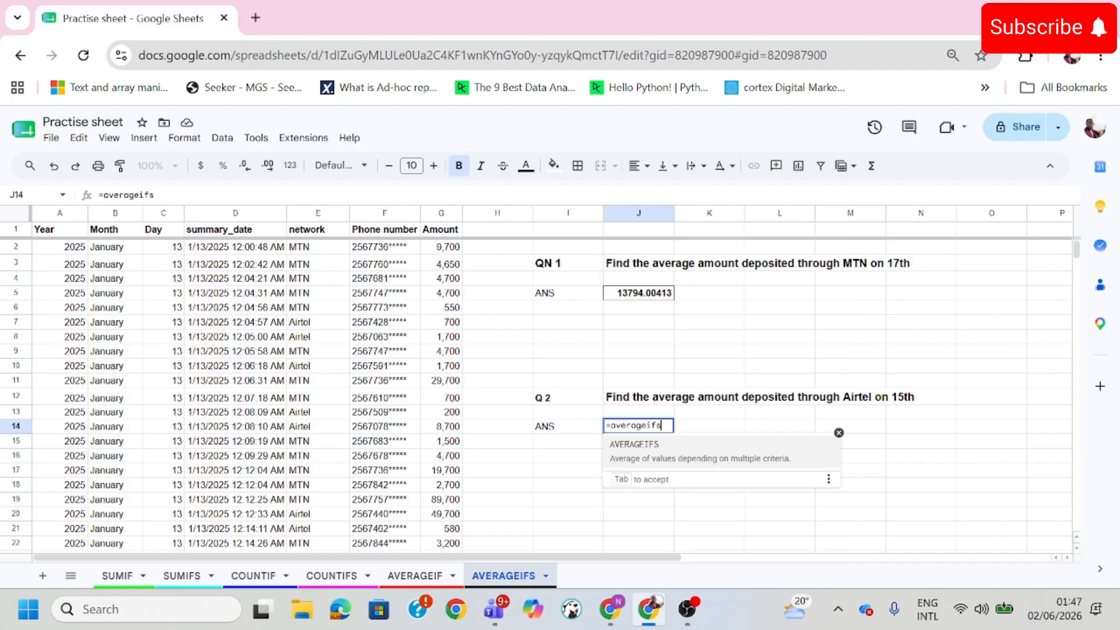
{"action": "type", "text": "("}
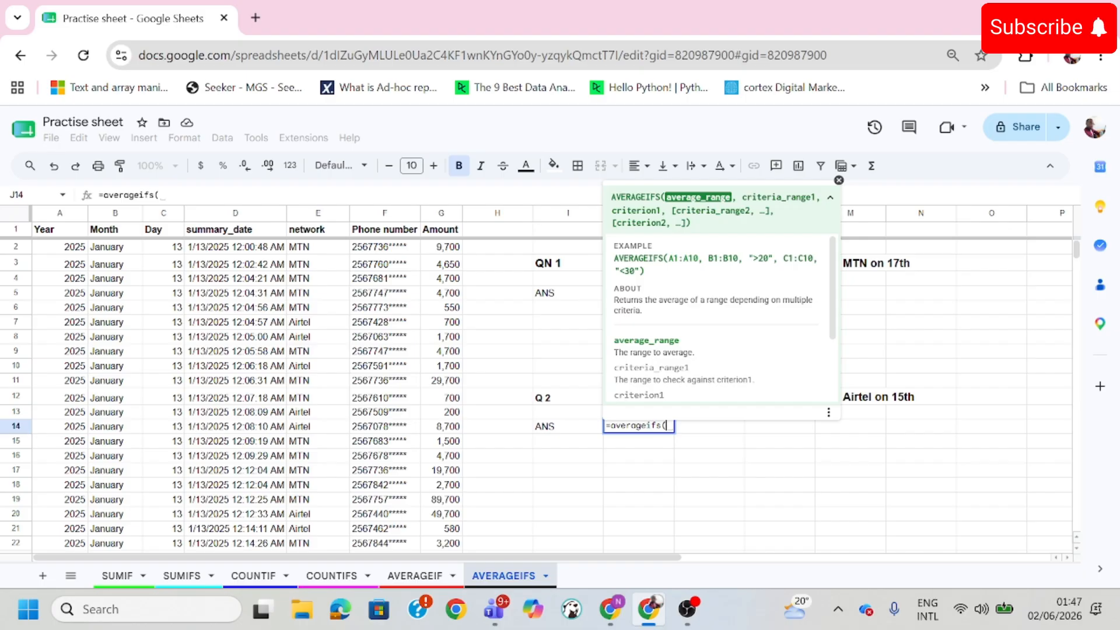
{"action": "left_click", "coordinate": [444, 214]}
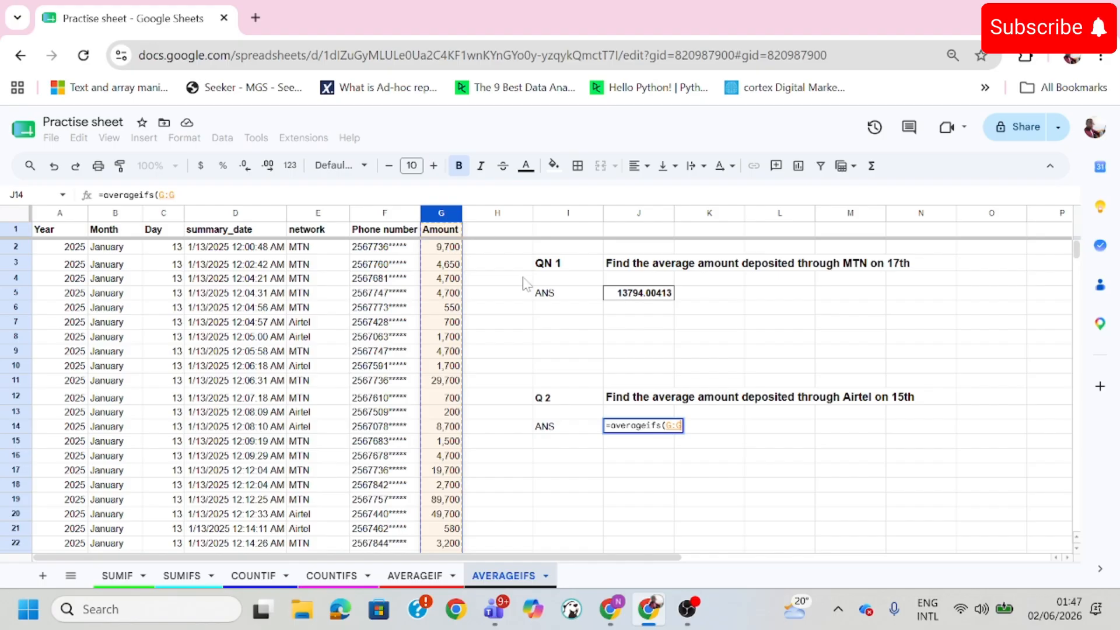
Step: Add the first condition to the J14 formula: network column E:E equal to "Airtel"
{"action": "type", "text": ","}
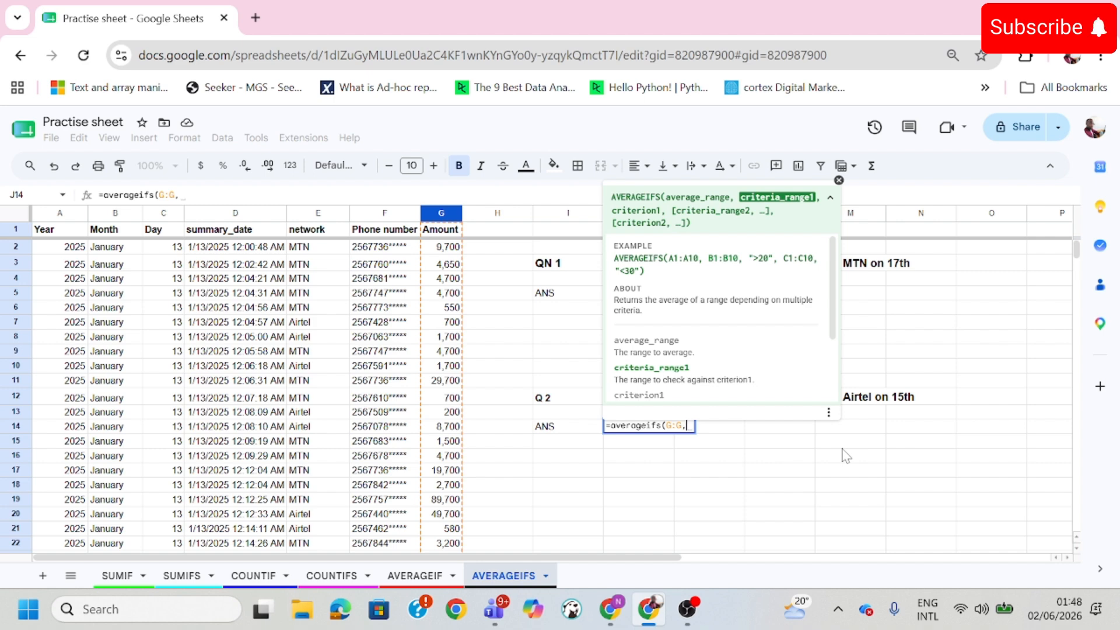
{"action": "left_click", "coordinate": [839, 181]}
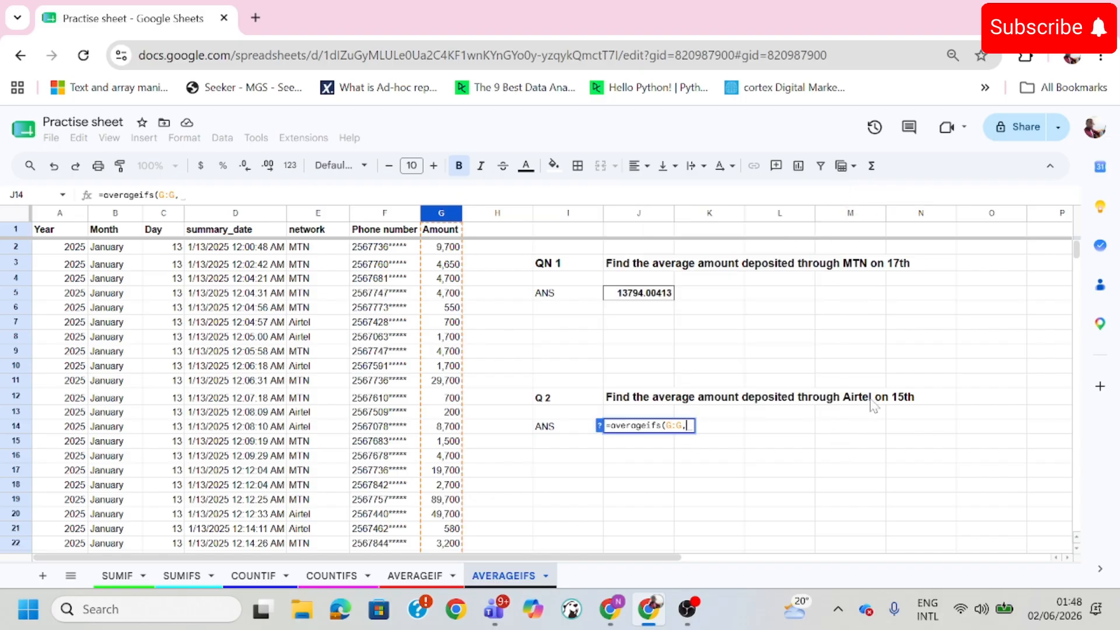
{"action": "left_click", "coordinate": [599, 426]}
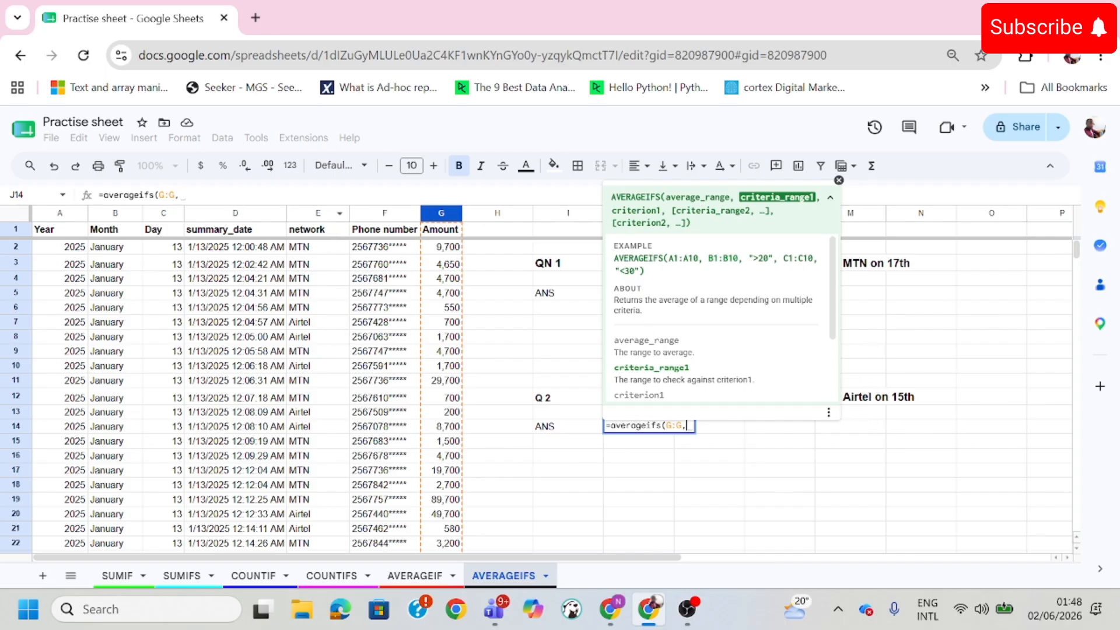
{"action": "left_click", "coordinate": [317, 213]}
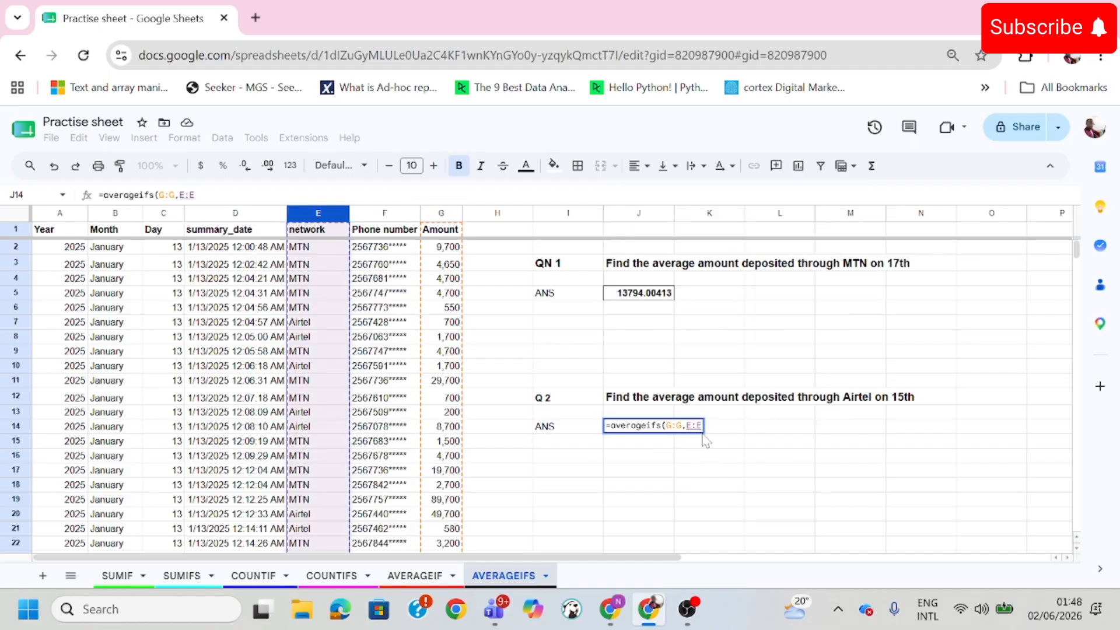
{"action": "type", "text": ","}
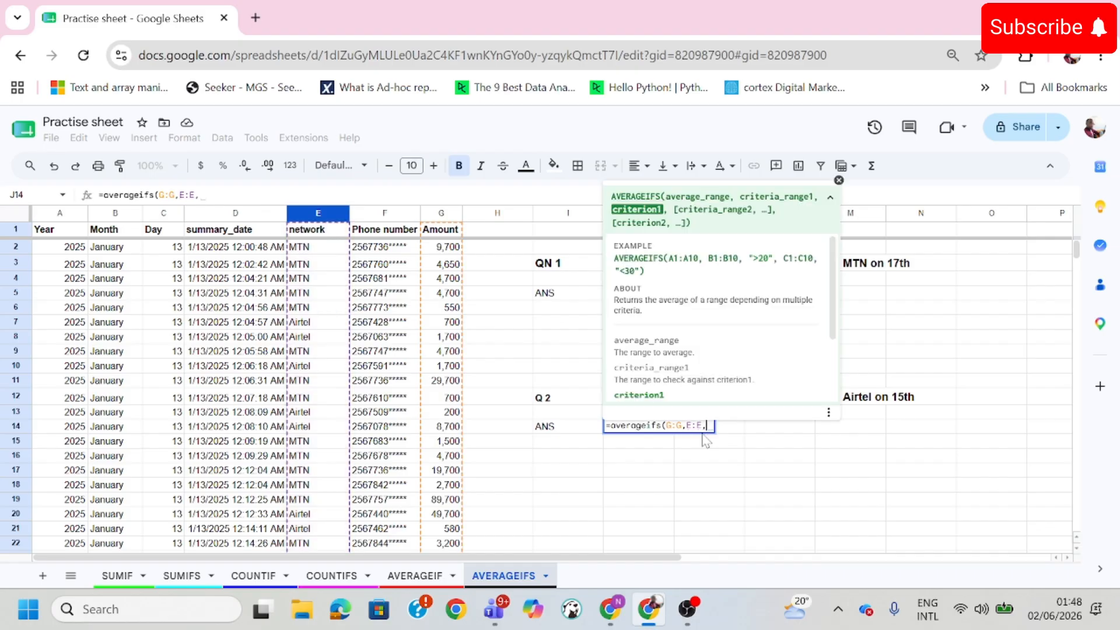
{"action": "type", "text": "\"\""}
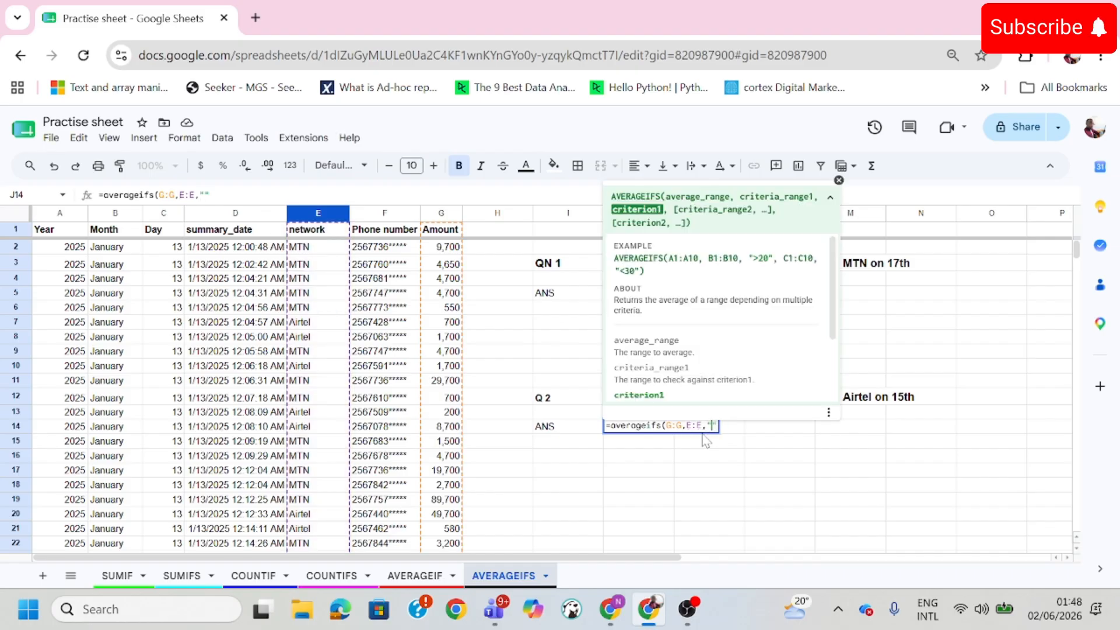
{"action": "type", "text": "Airtel\""}
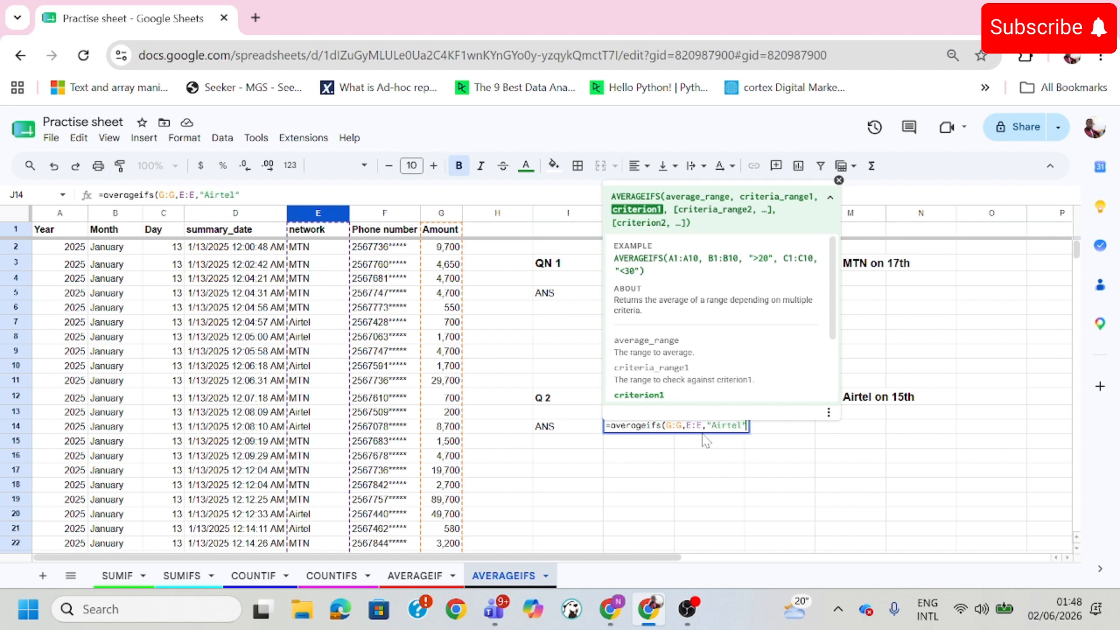
Step: Add Day column C:C with criterion 15 as second condition and complete the AVERAGEIFS formula in J14
{"action": "type", "text": ","}
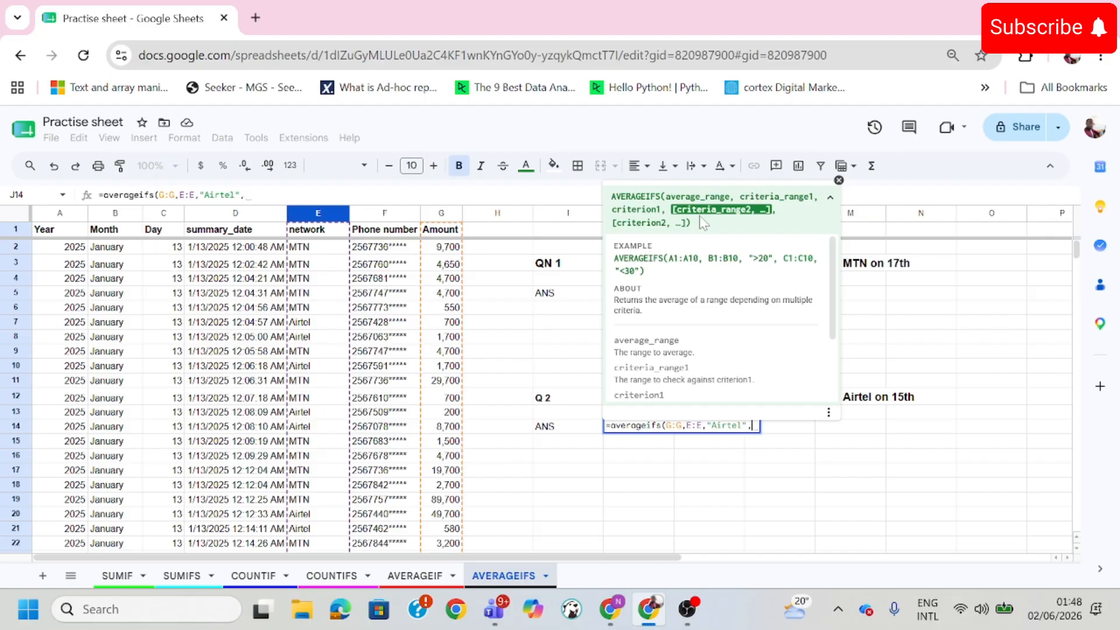
{"action": "left_click", "coordinate": [162, 214]}
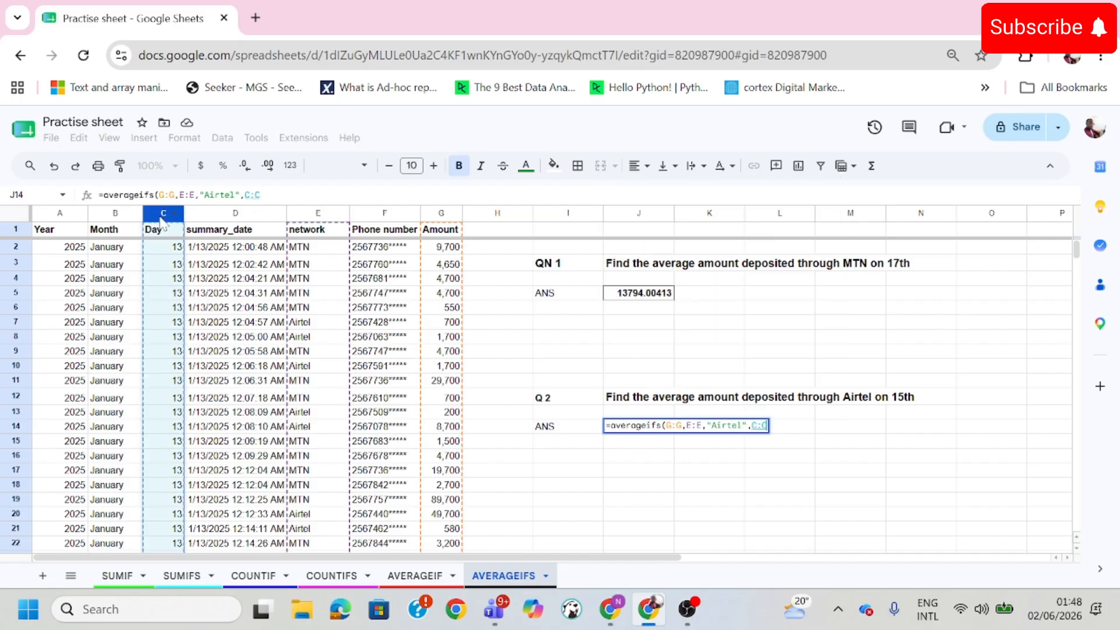
{"action": "type", "text": ","}
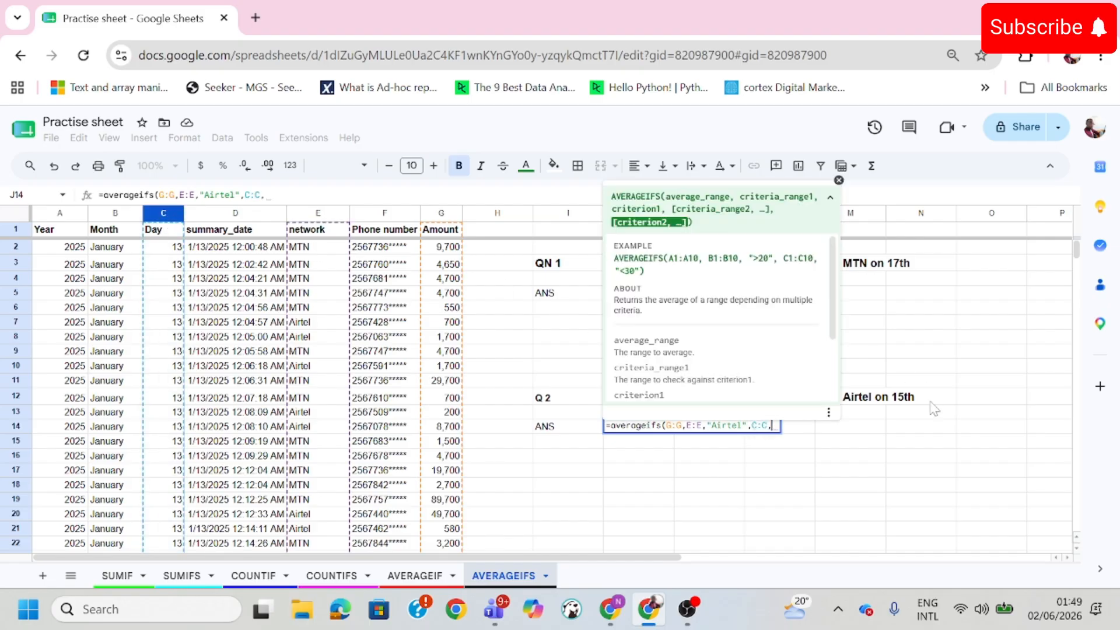
{"action": "type", "text": "15"}
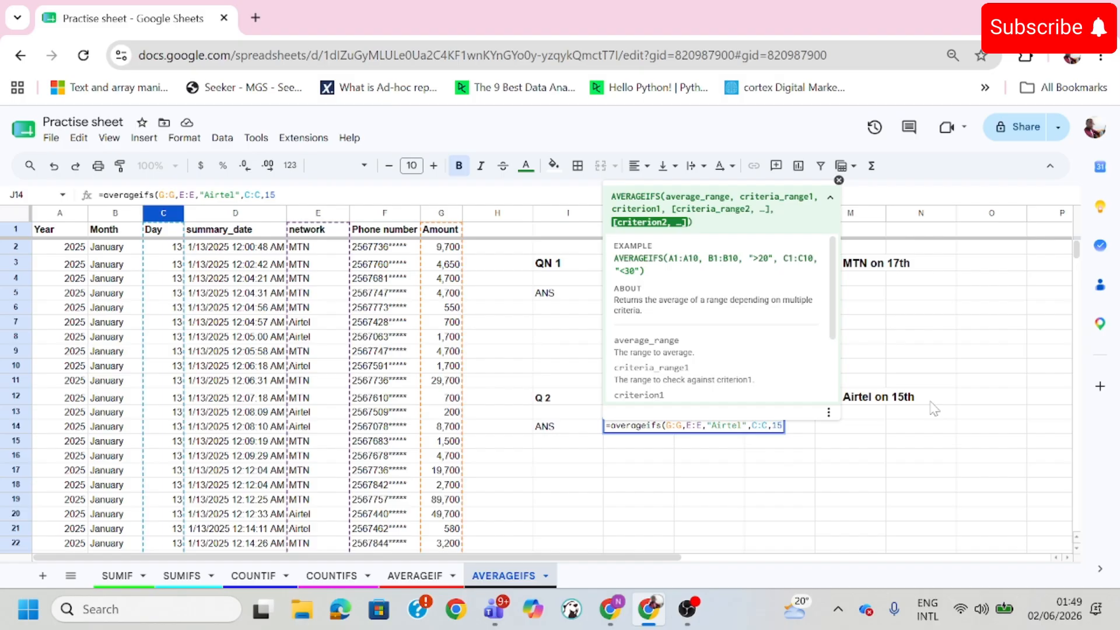
{"action": "type", "text": ")"}
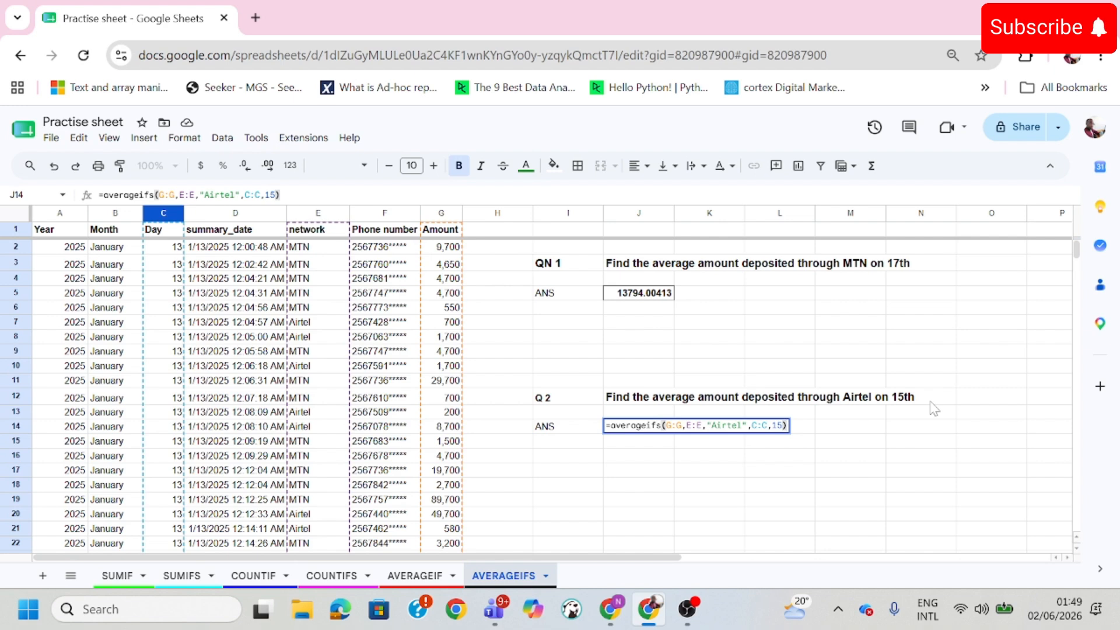
{"action": "key", "text": "Return"}
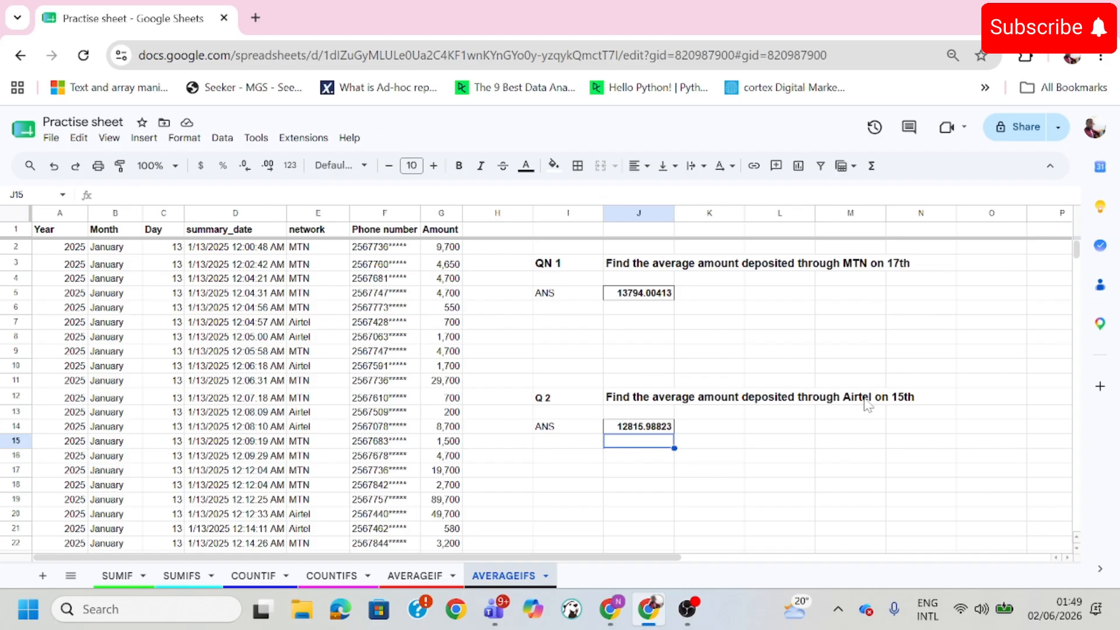
{"action": "left_click", "coordinate": [654, 431]}
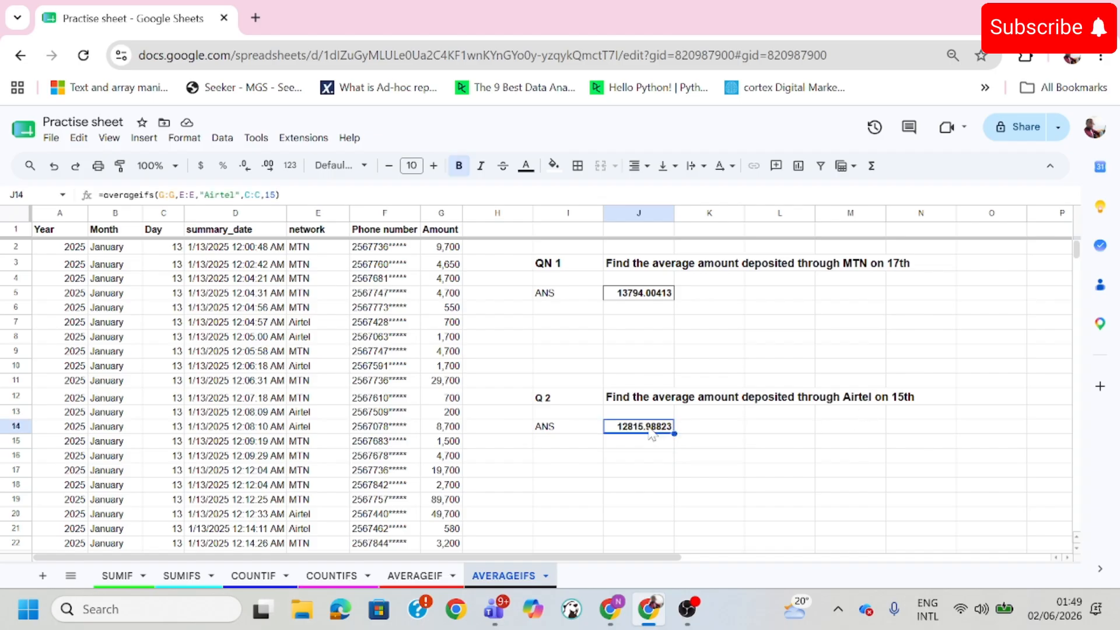